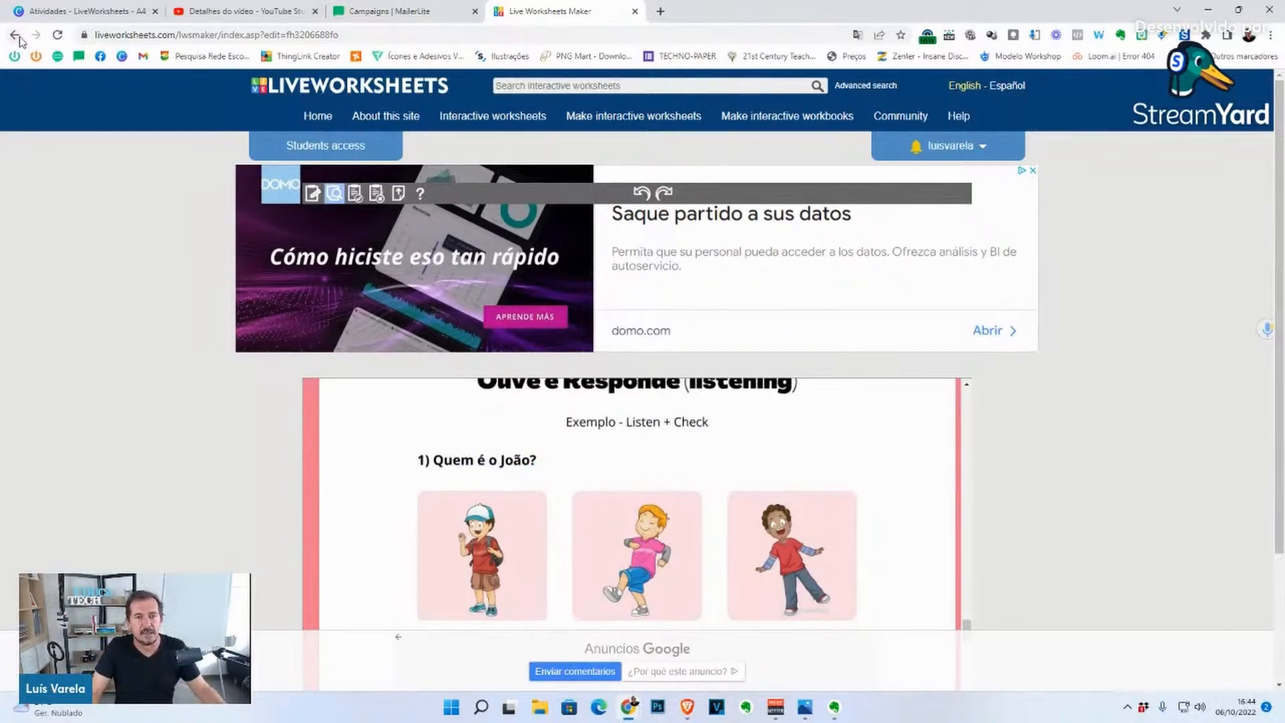
Step: Switch the worksheet to edit mode and widen the existing listening field over question 1 of the Listen + Check exercise
click(312, 193)
scroll(489, 416, down, 15)
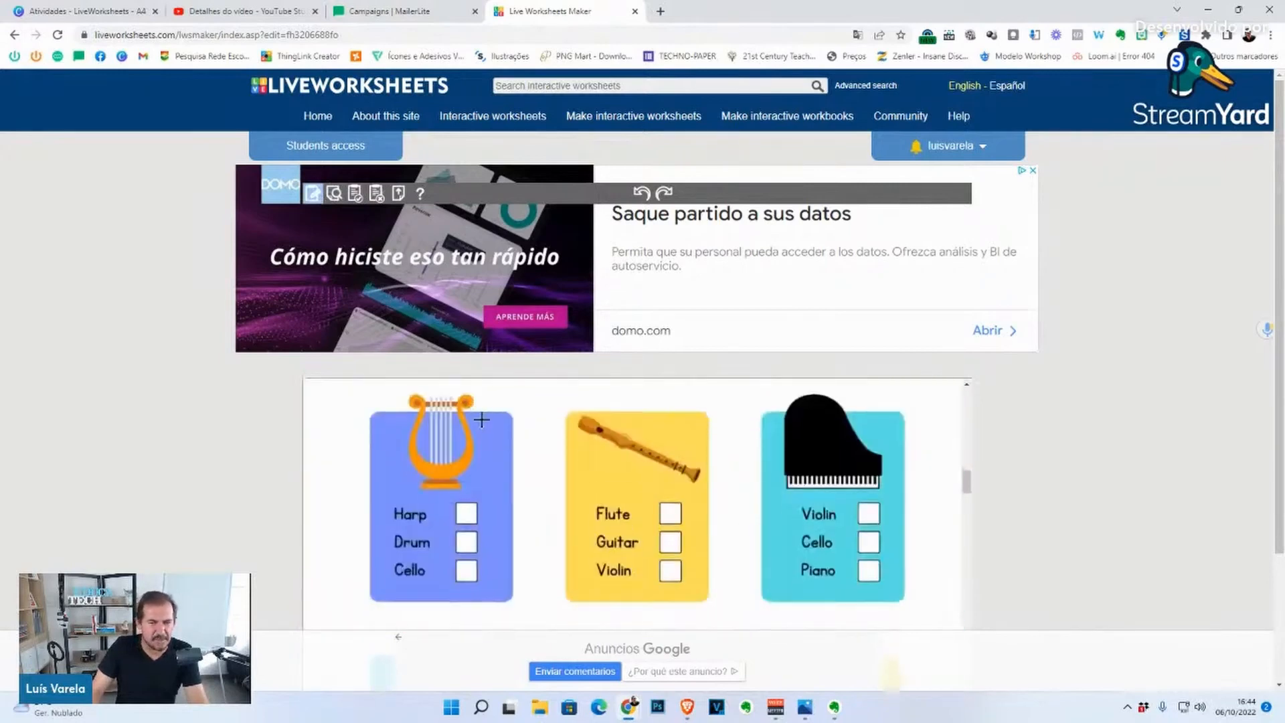
scroll(477, 415, down, 15)
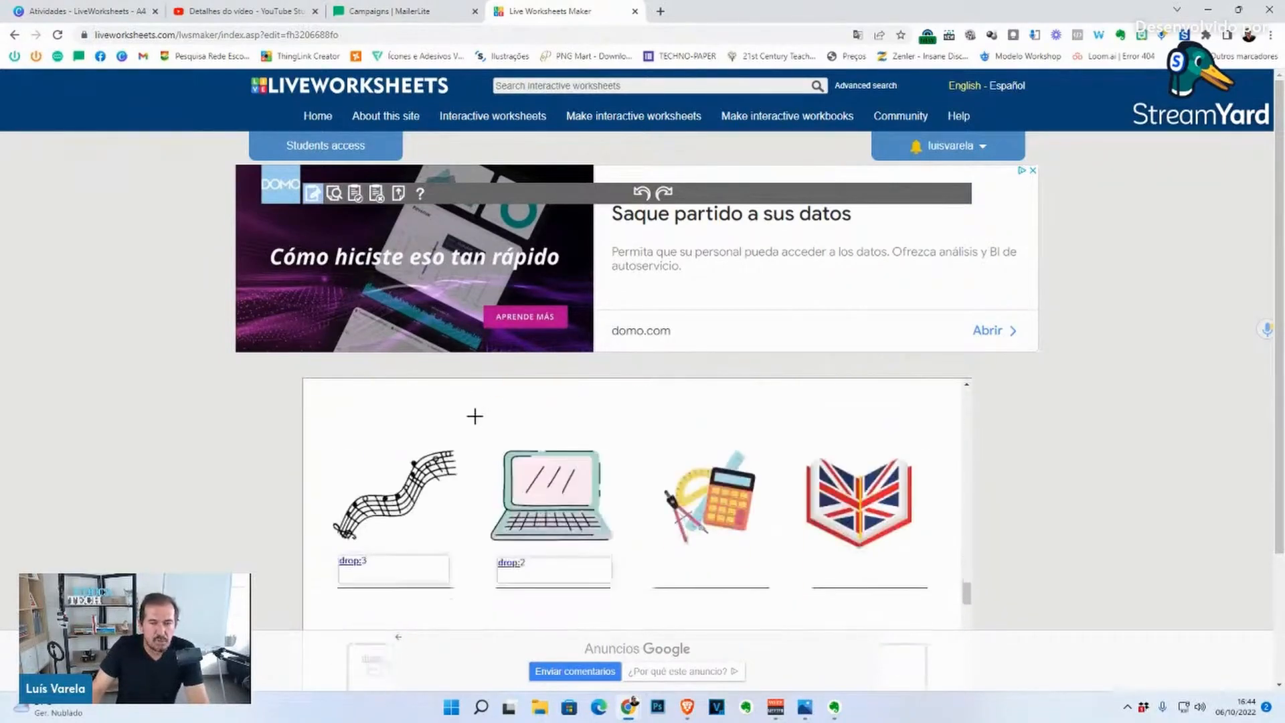
scroll(475, 416, down, 5)
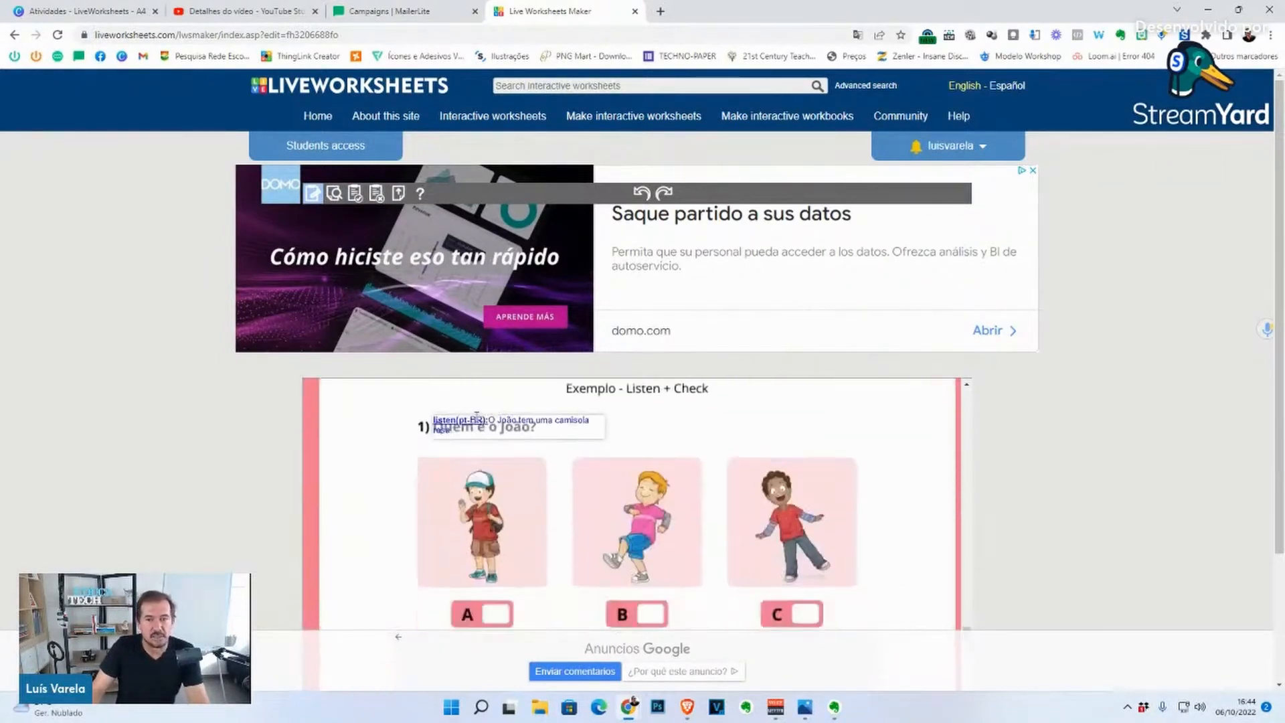
drag(606, 428, 493, 422)
click(593, 430)
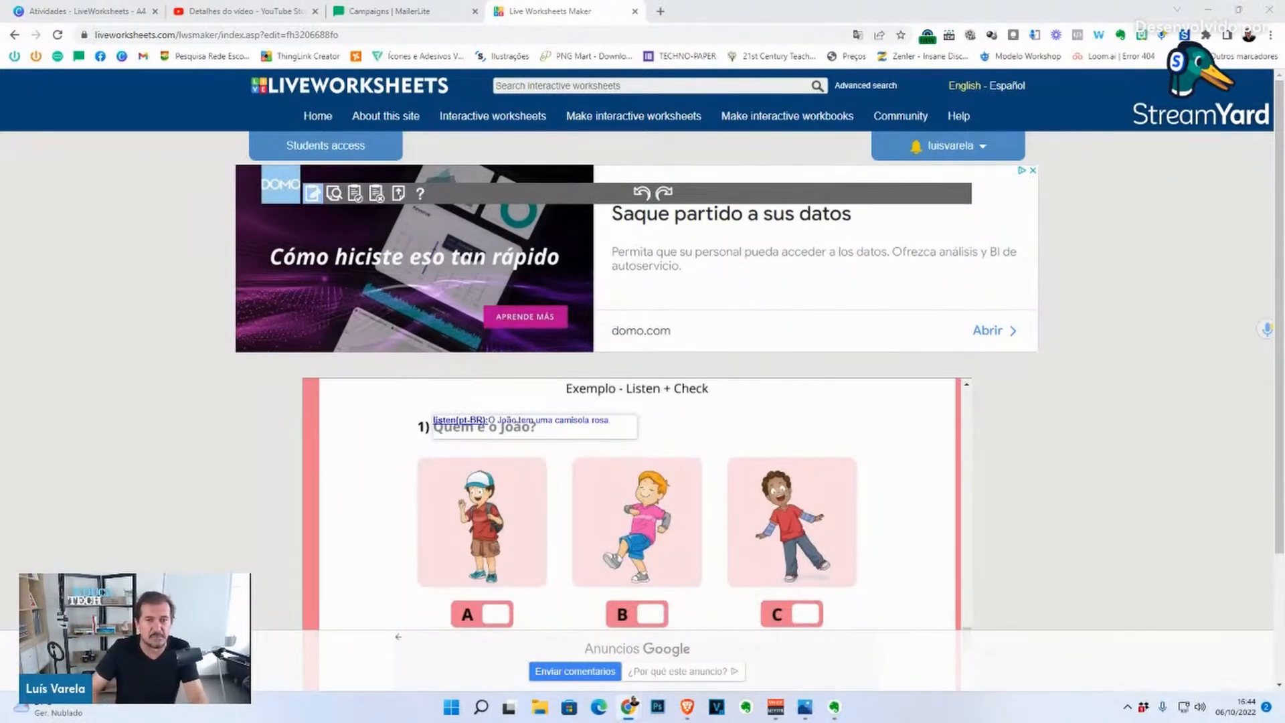
Step: Clear the Portuguese listening text from question 1 and remove its empty field
click(490, 420)
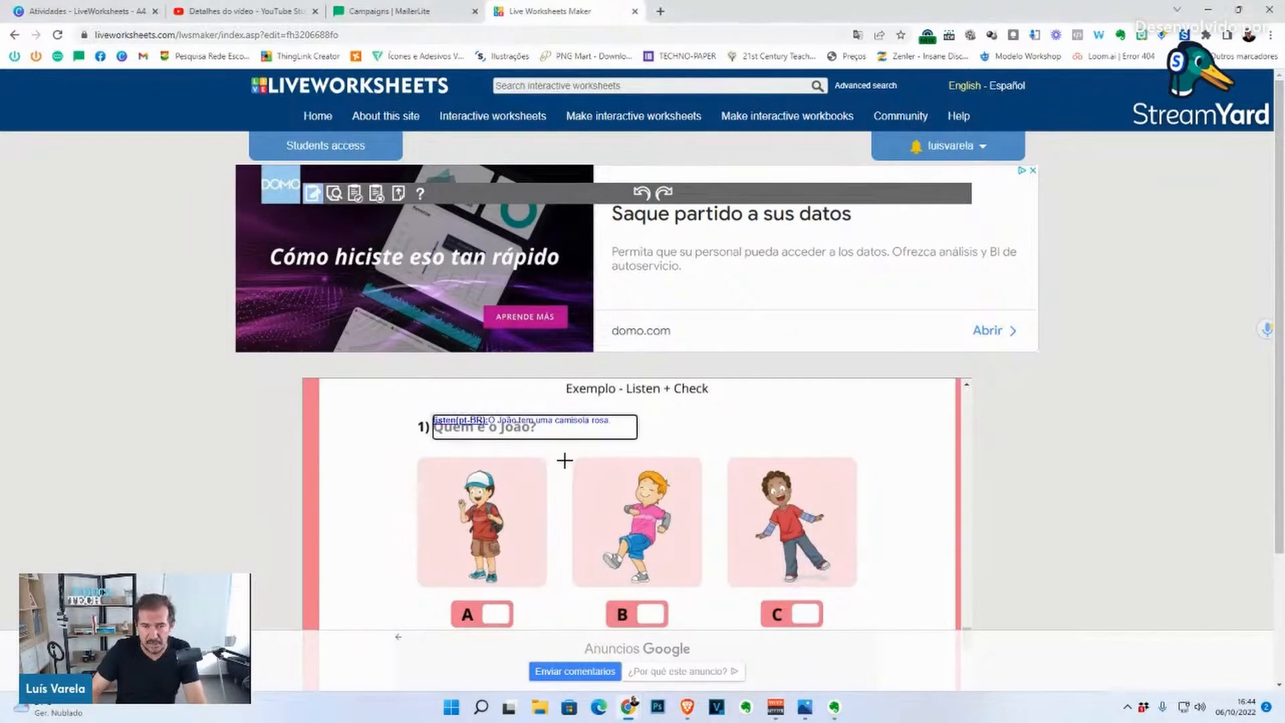
drag(611, 421, 462, 429)
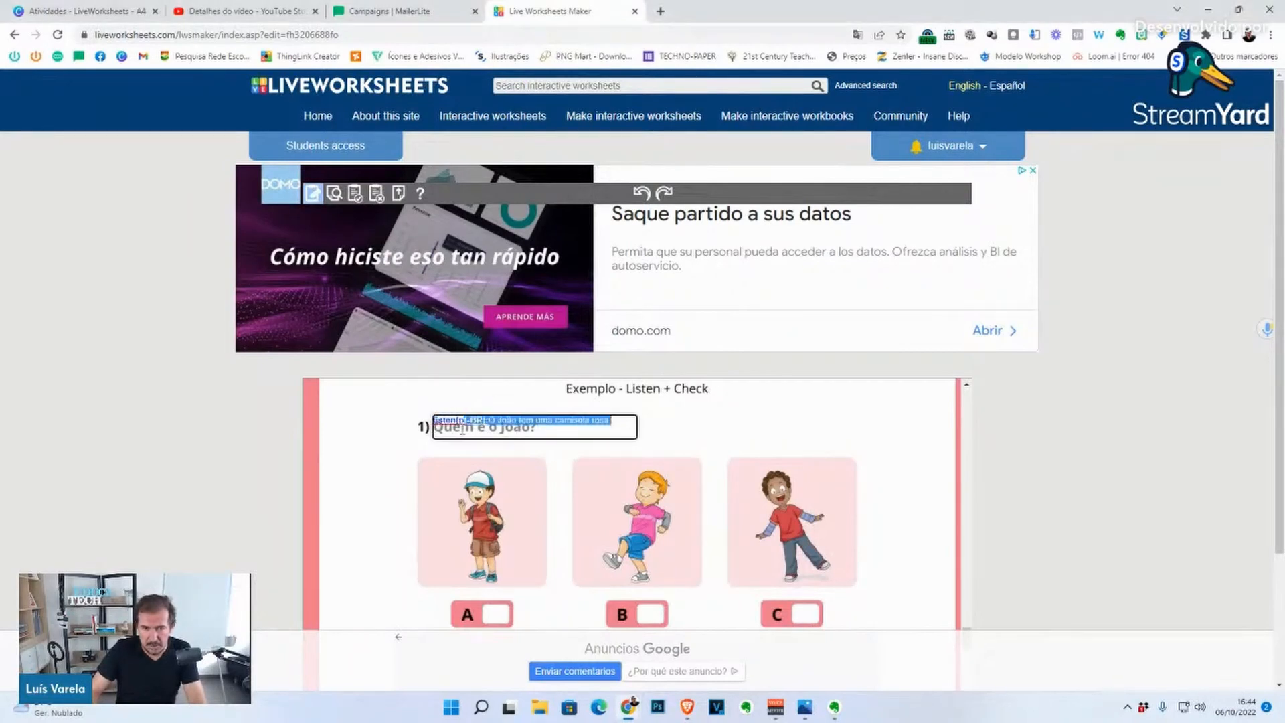
key(BackSpace)
text(:)
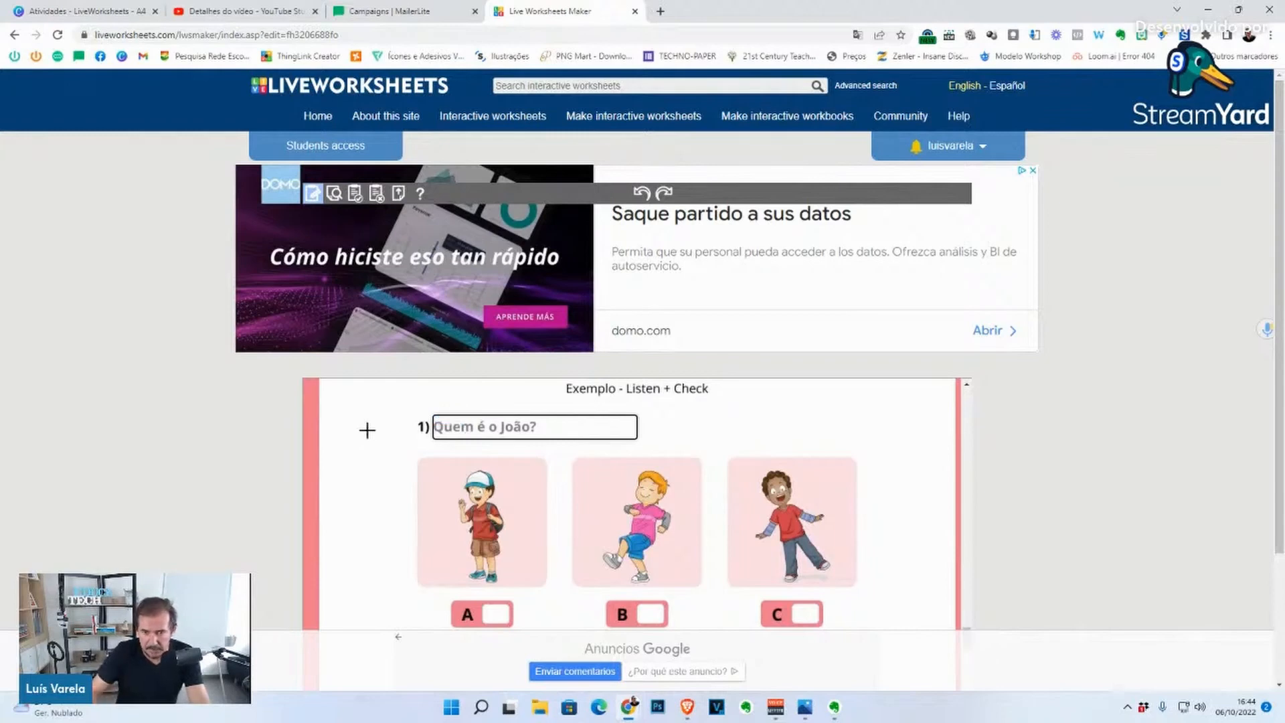
click(534, 426)
click(515, 409)
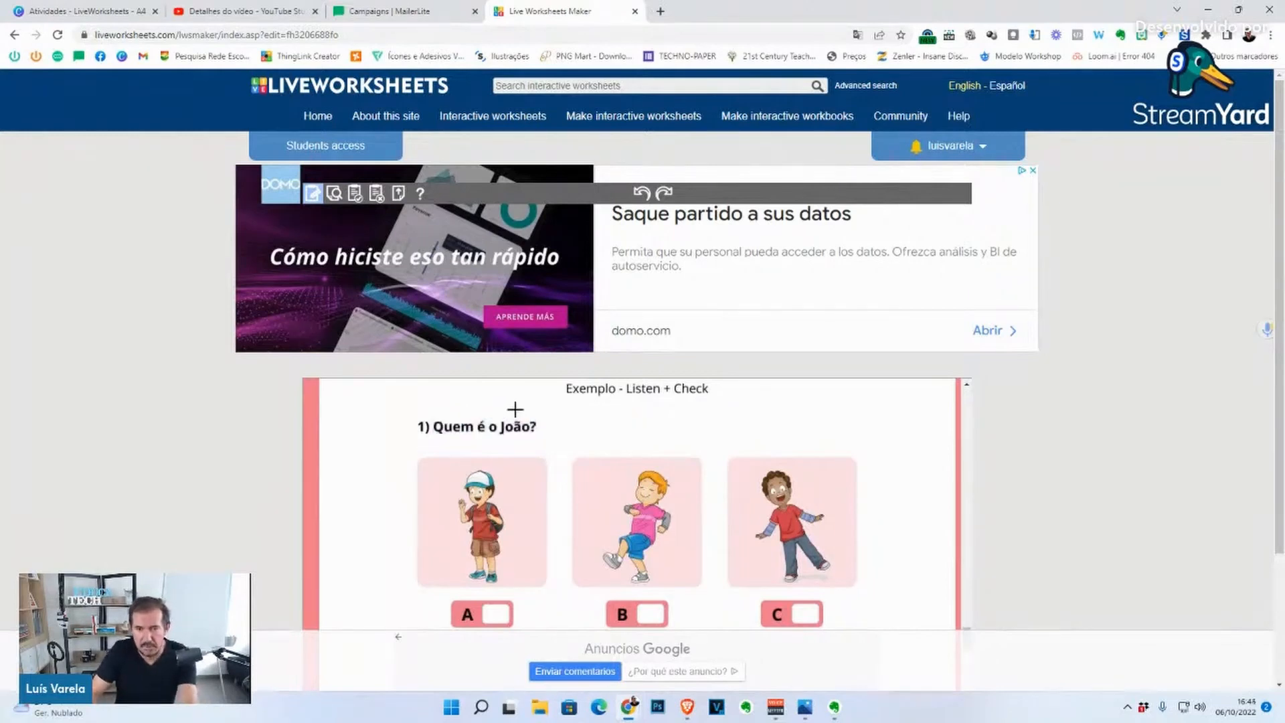
Step: Draw a new field over question 1's text and enter the listen command in it
drag(433, 419, 558, 440)
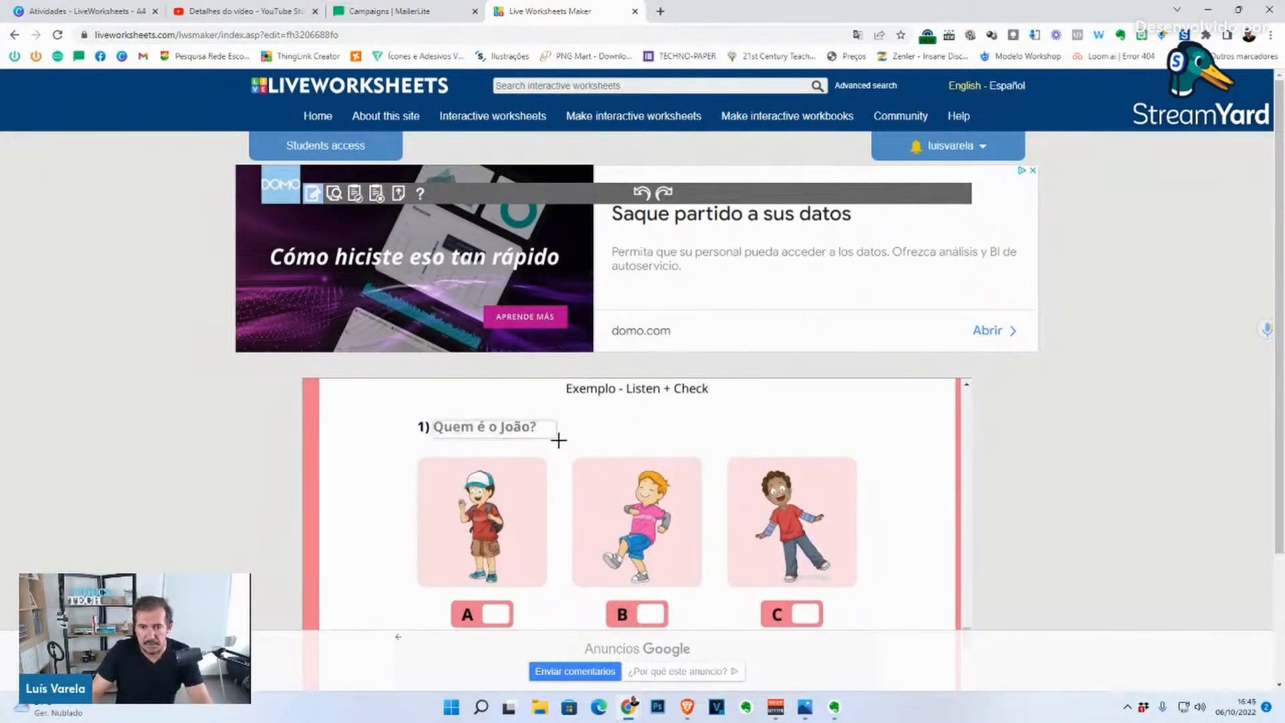
click(519, 431)
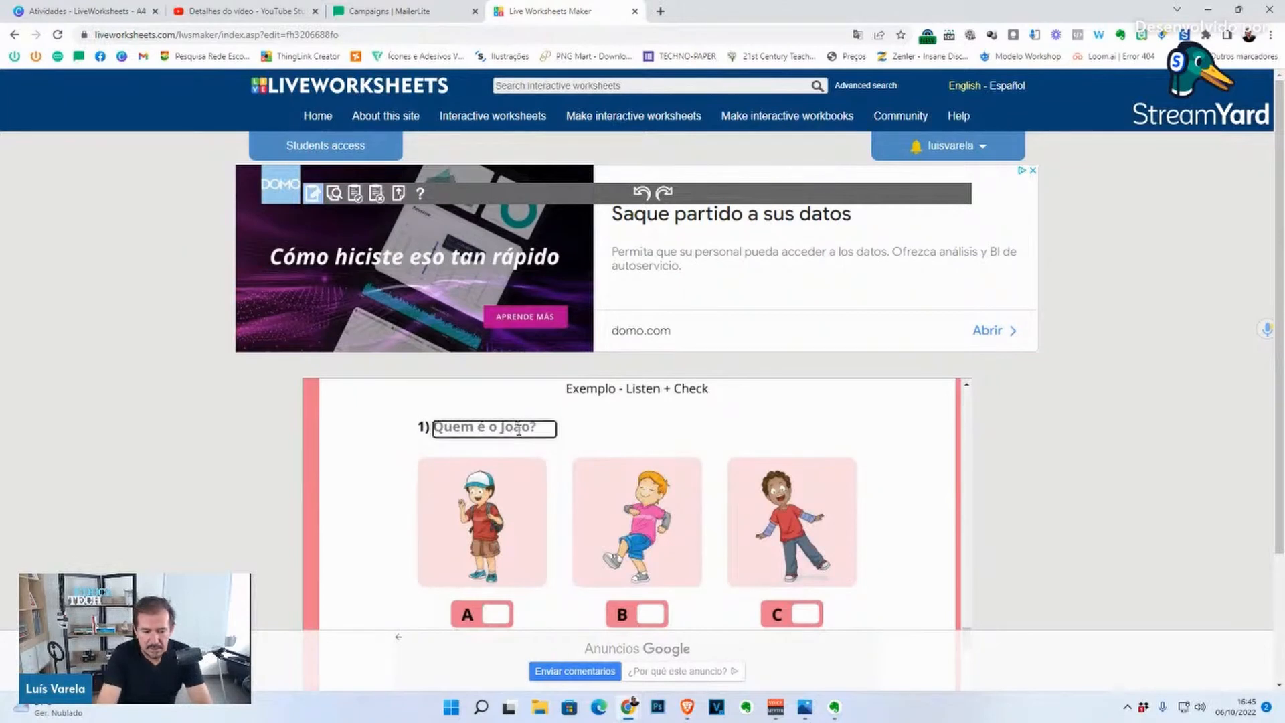
text(listen)
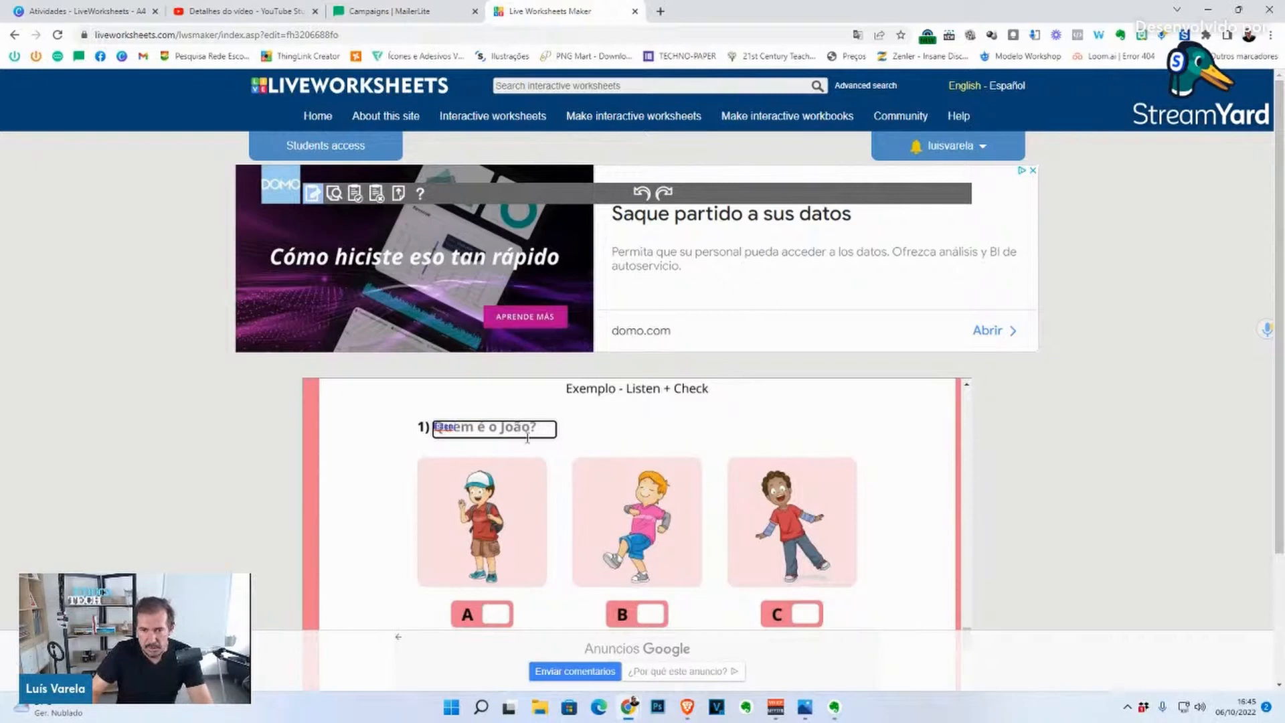
click(1113, 403)
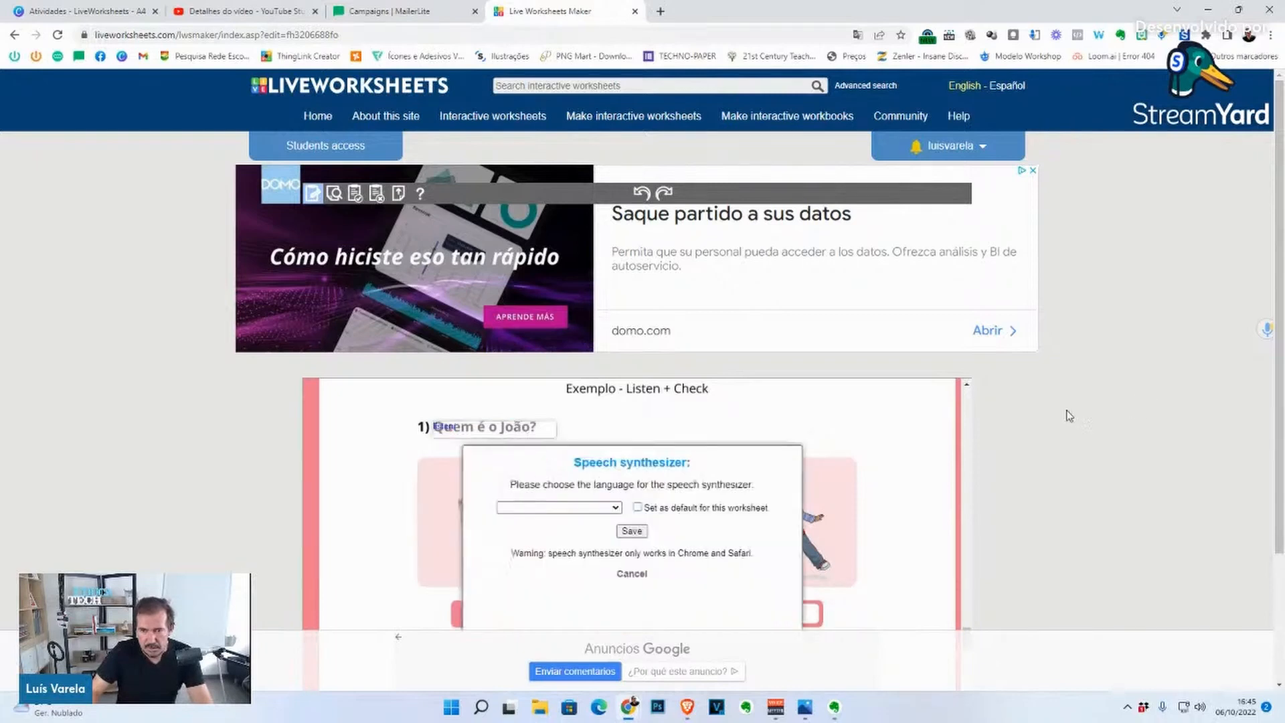
click(613, 507)
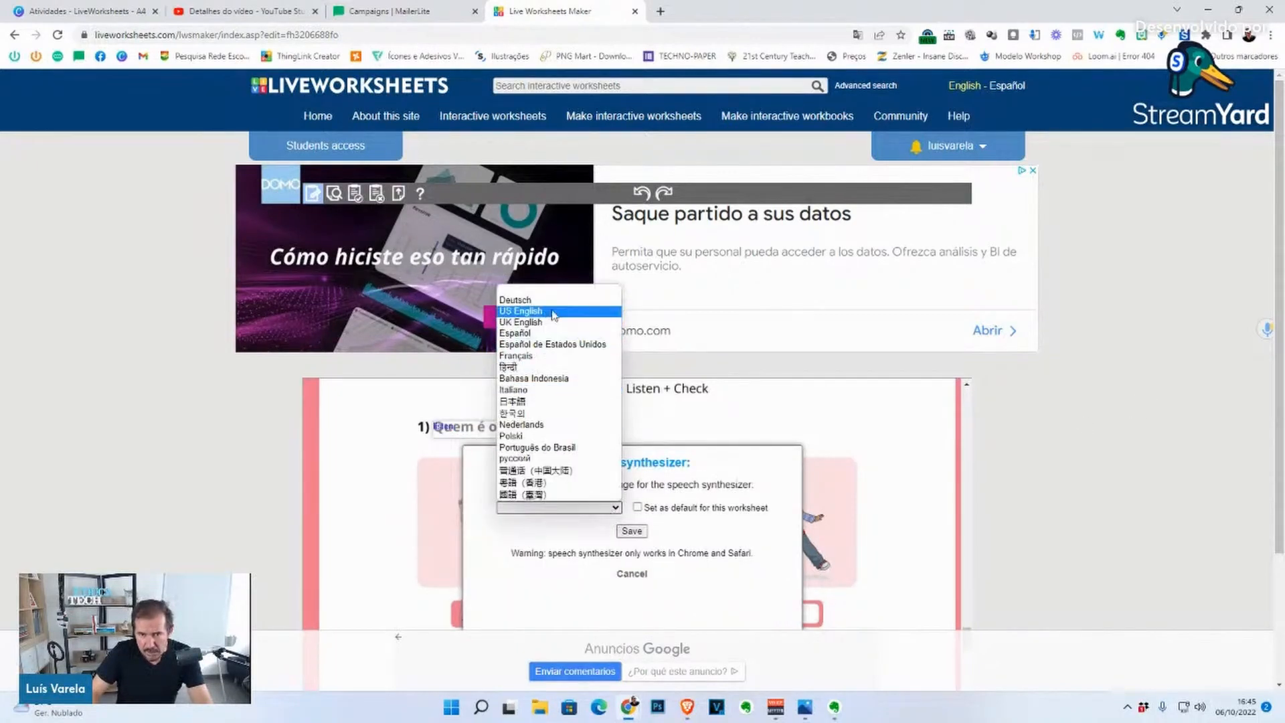
click(548, 323)
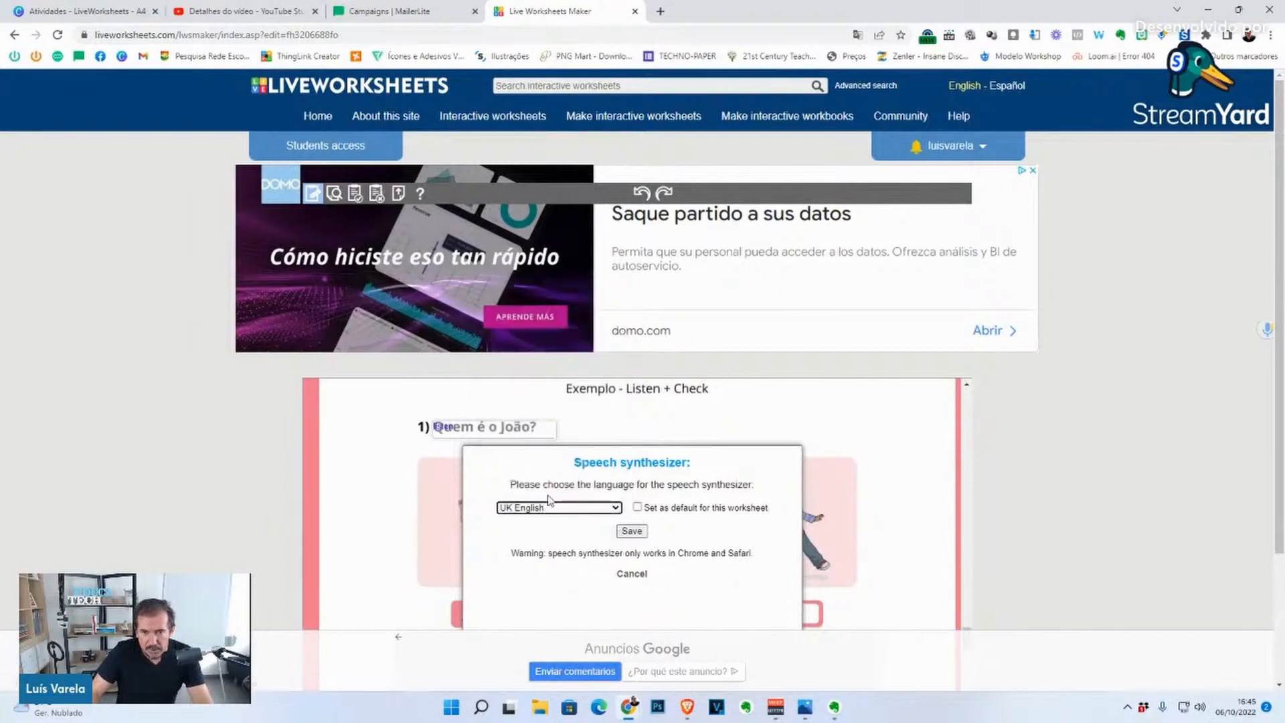
click(493, 428)
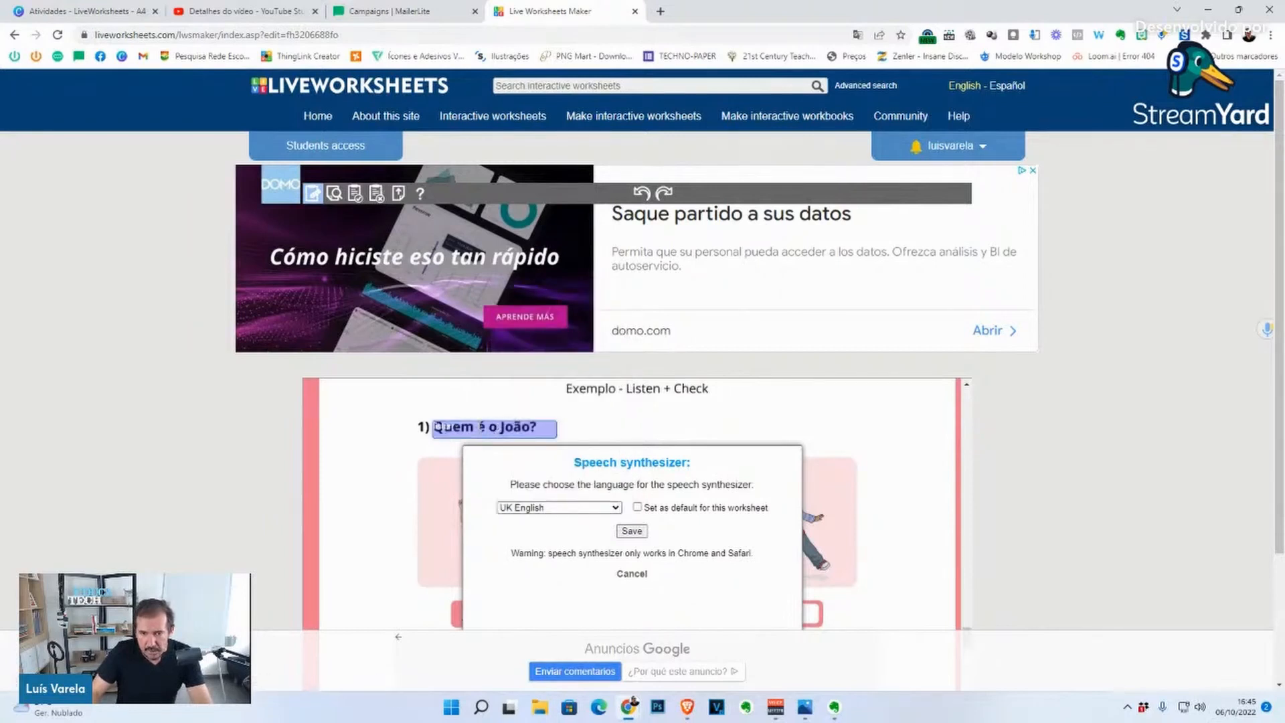
click(482, 428)
click(624, 530)
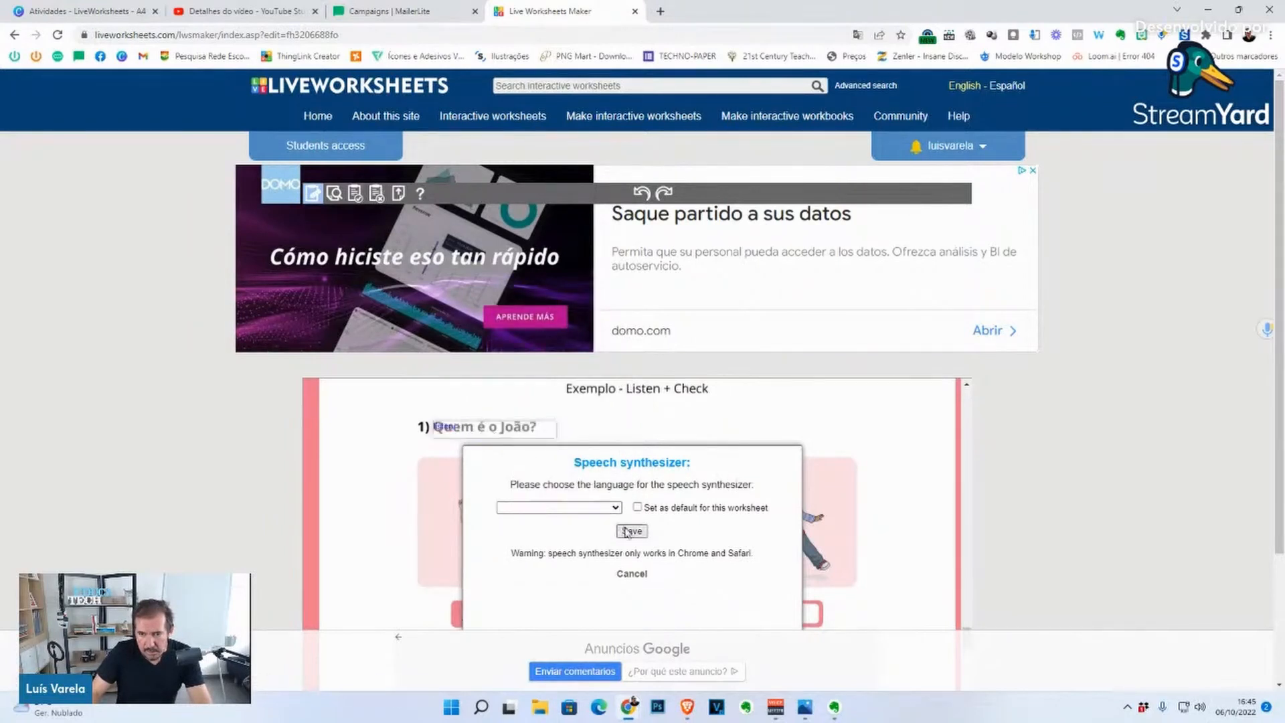
Step: Set the speech synthesizer language of question 1's listening field to UK English and save it
click(589, 508)
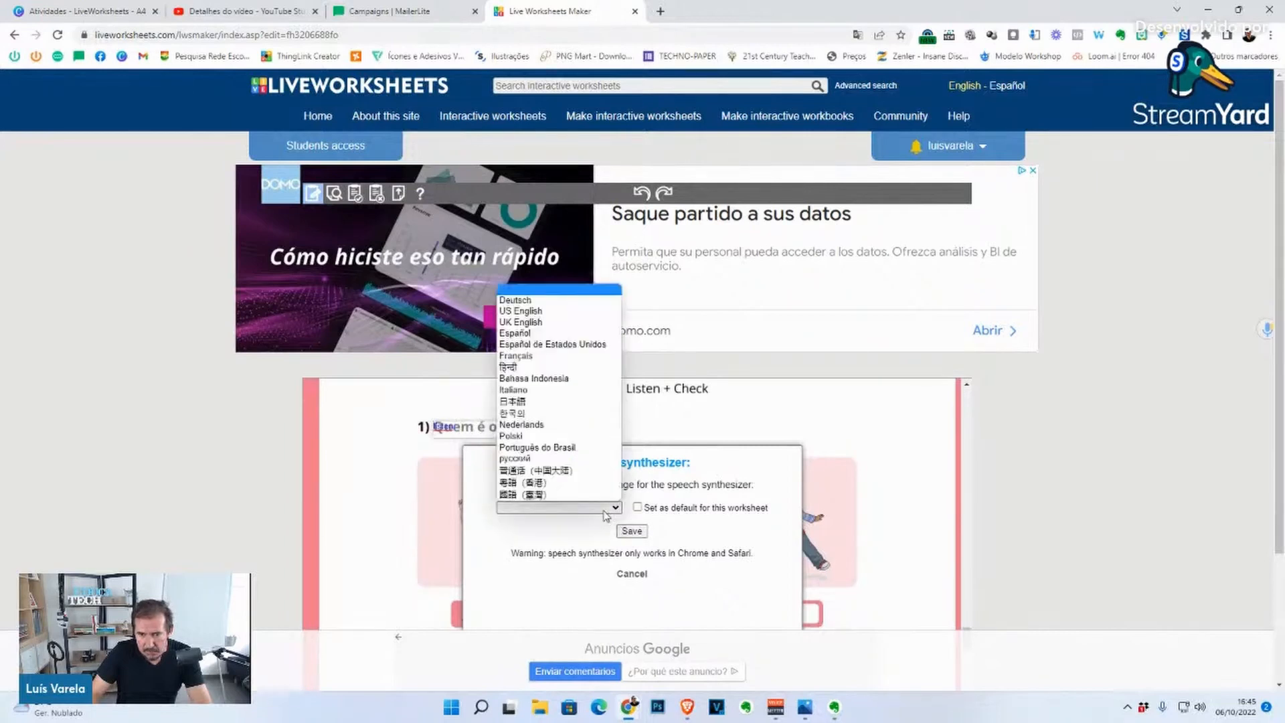
click(549, 320)
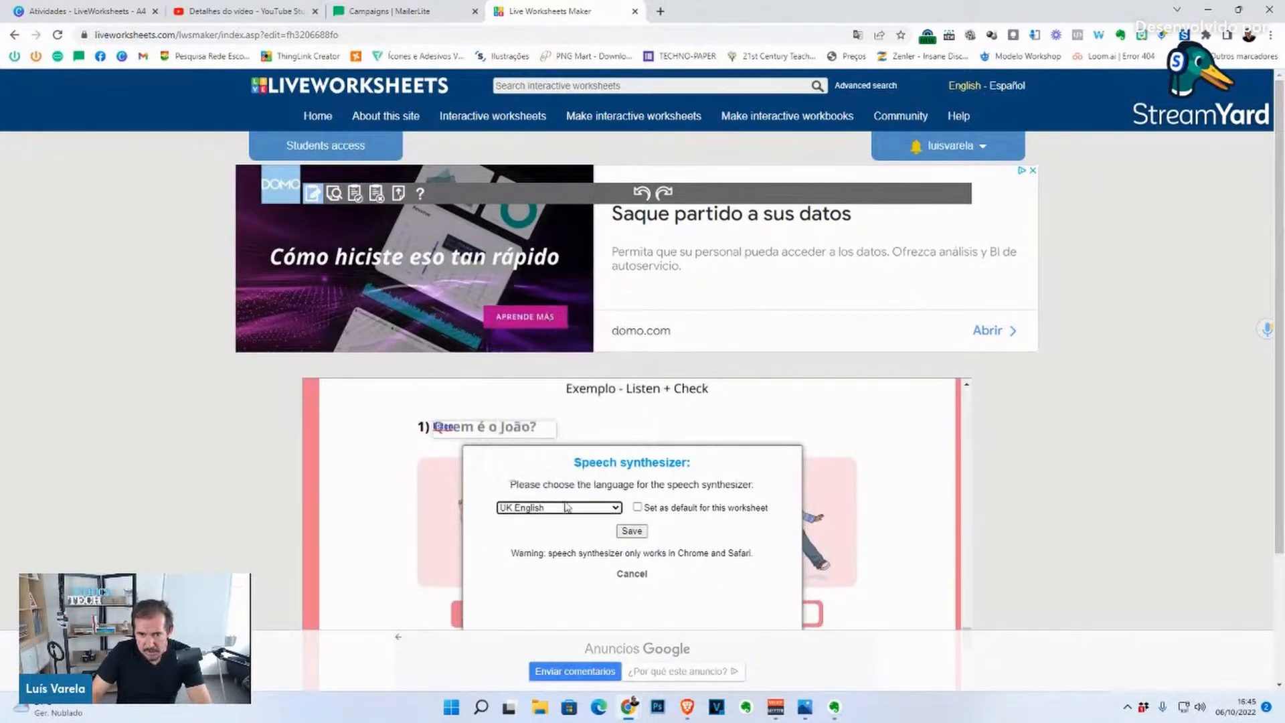
click(619, 533)
Step: Enter the English sentence ending in "pink sweater" in question 1's listening field and widen the field to fit it
click(517, 427)
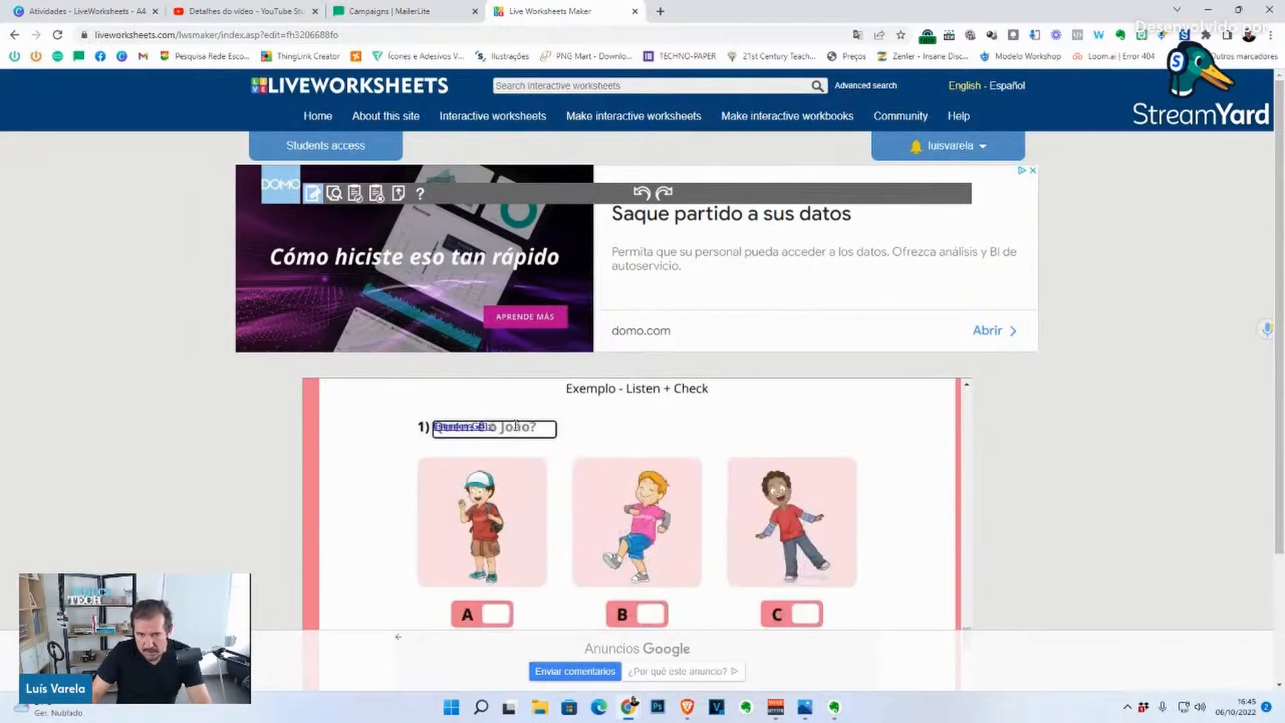
key(ctrl+z)
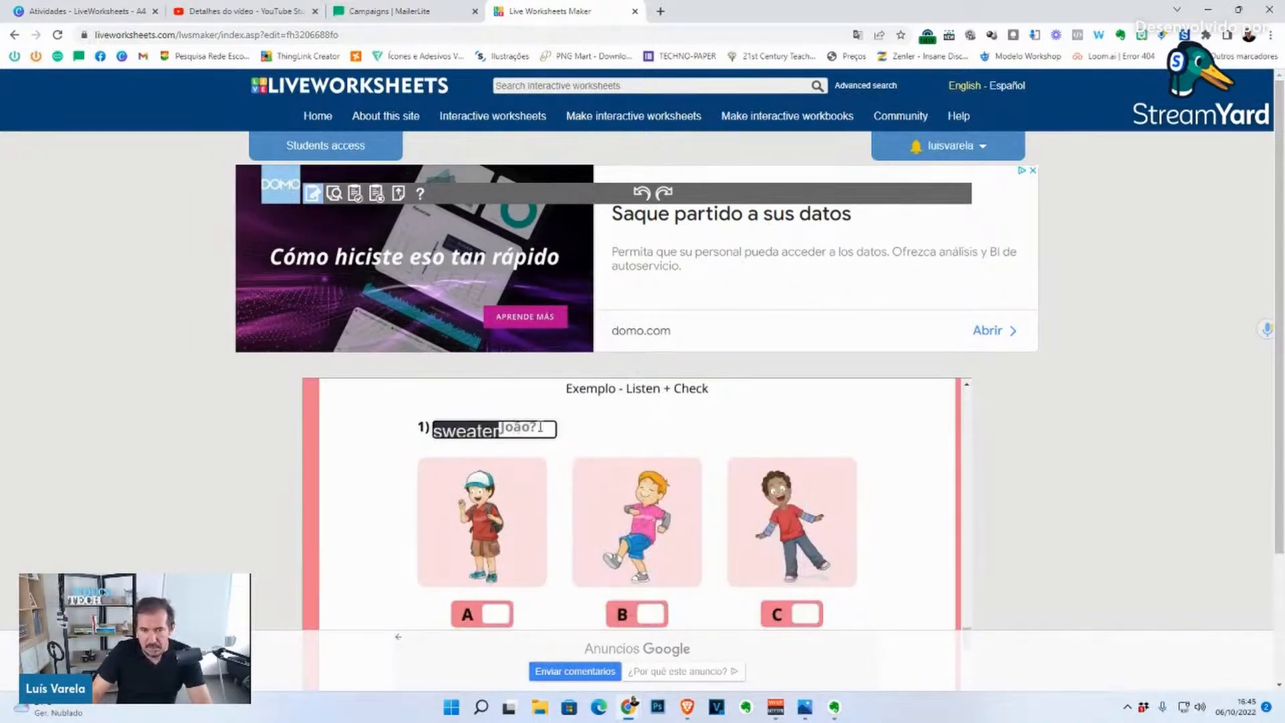
drag(558, 429, 702, 433)
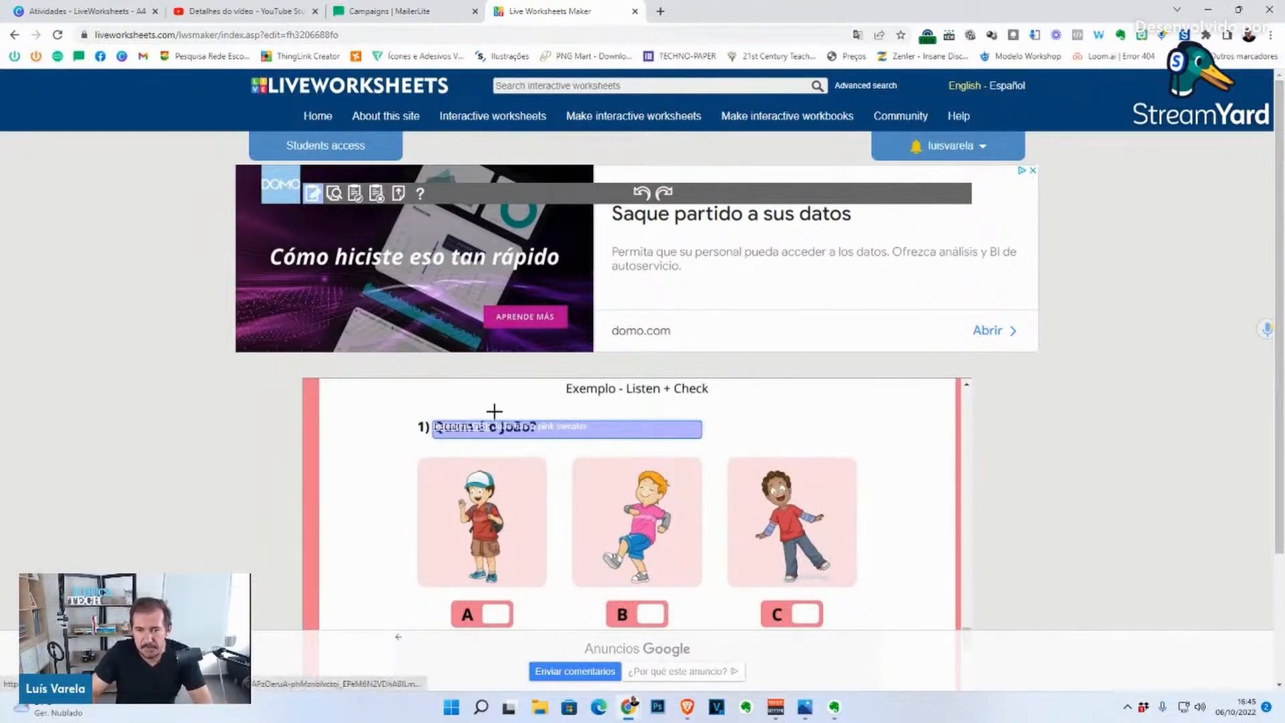
Step: Preview the worksheet and check the listening audio of question 1 in the Listen + Check exercise
click(335, 194)
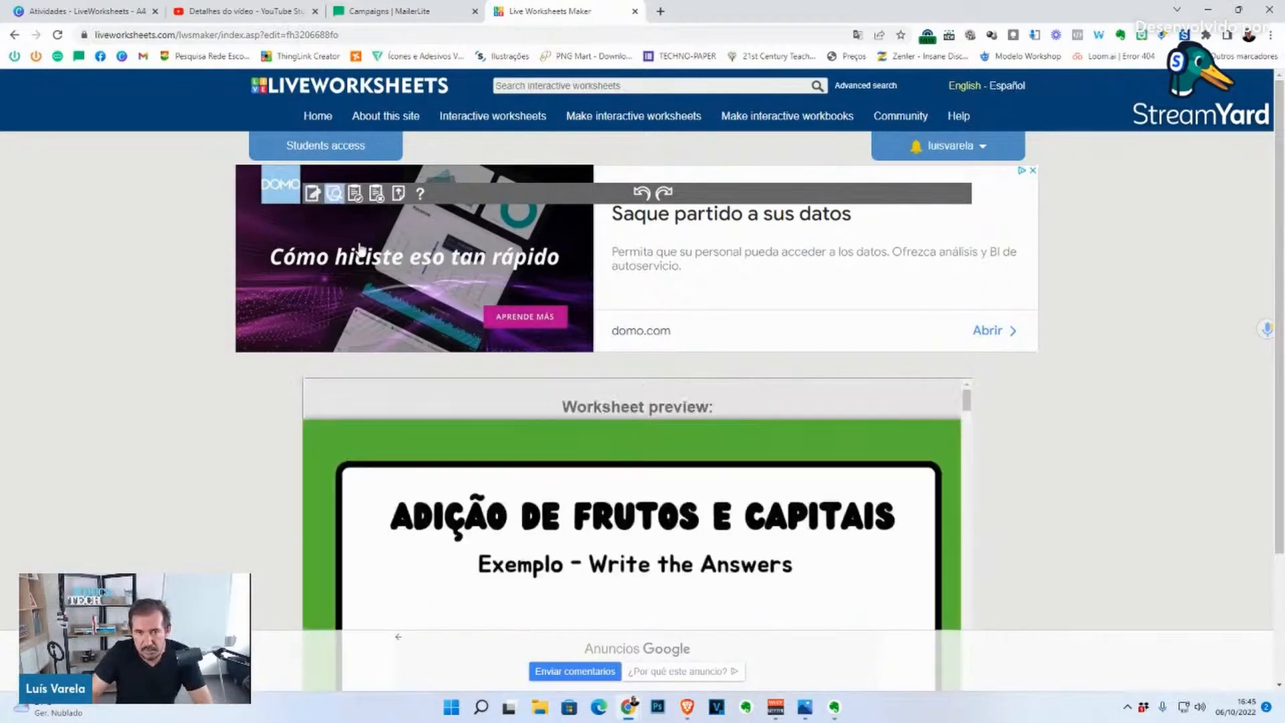
scroll(581, 500, down, 5)
scroll(581, 500, down, 20)
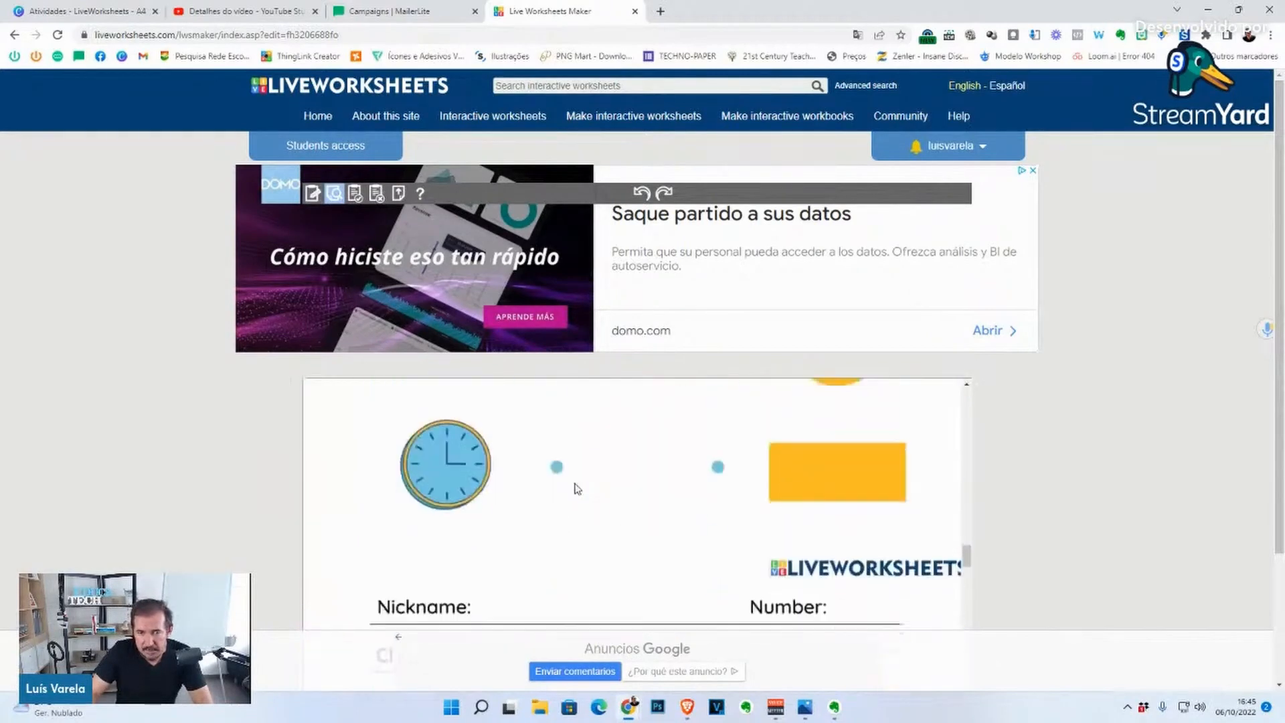
scroll(574, 493, down, 5)
scroll(575, 493, up, 3)
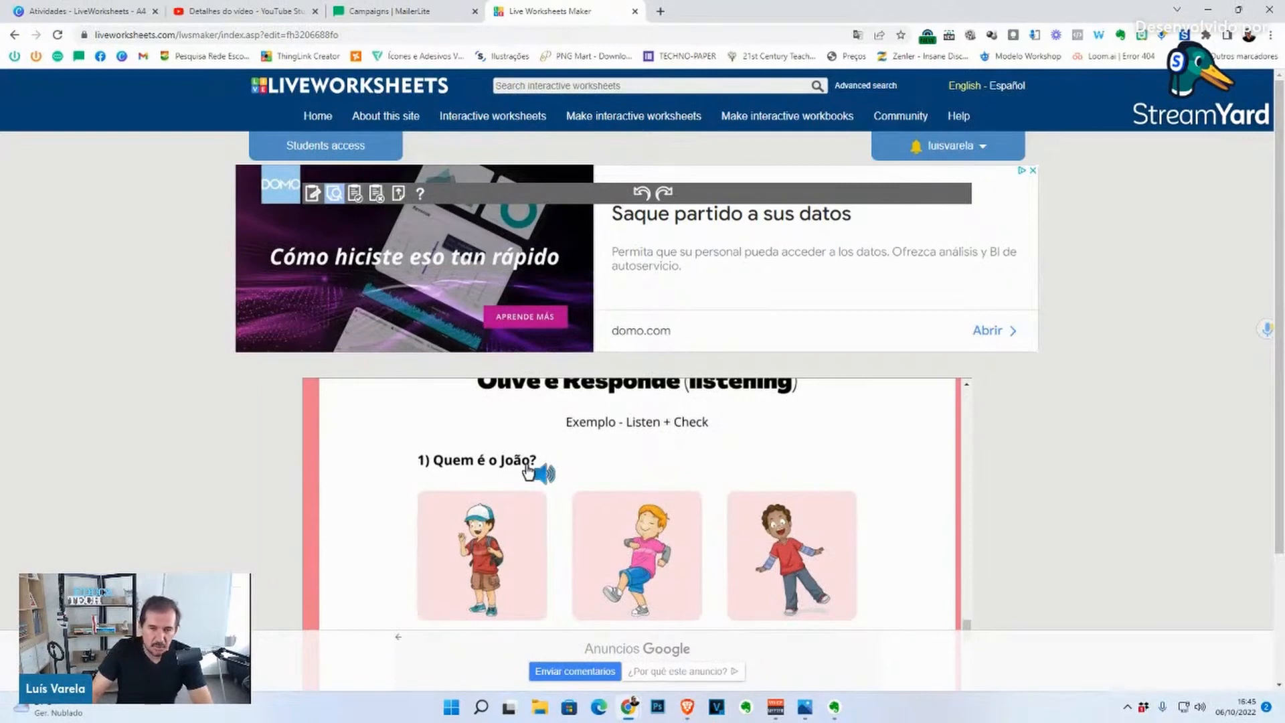
scroll(529, 472, down, 1)
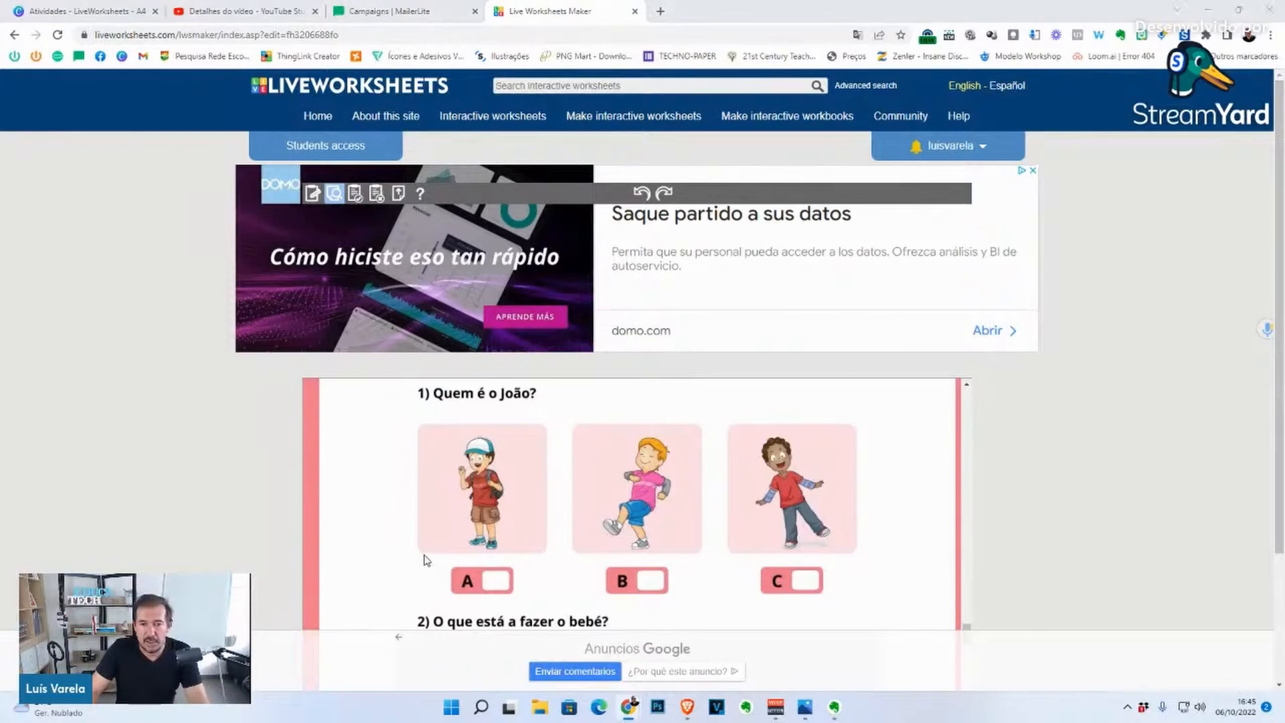
scroll(459, 560, up, 1)
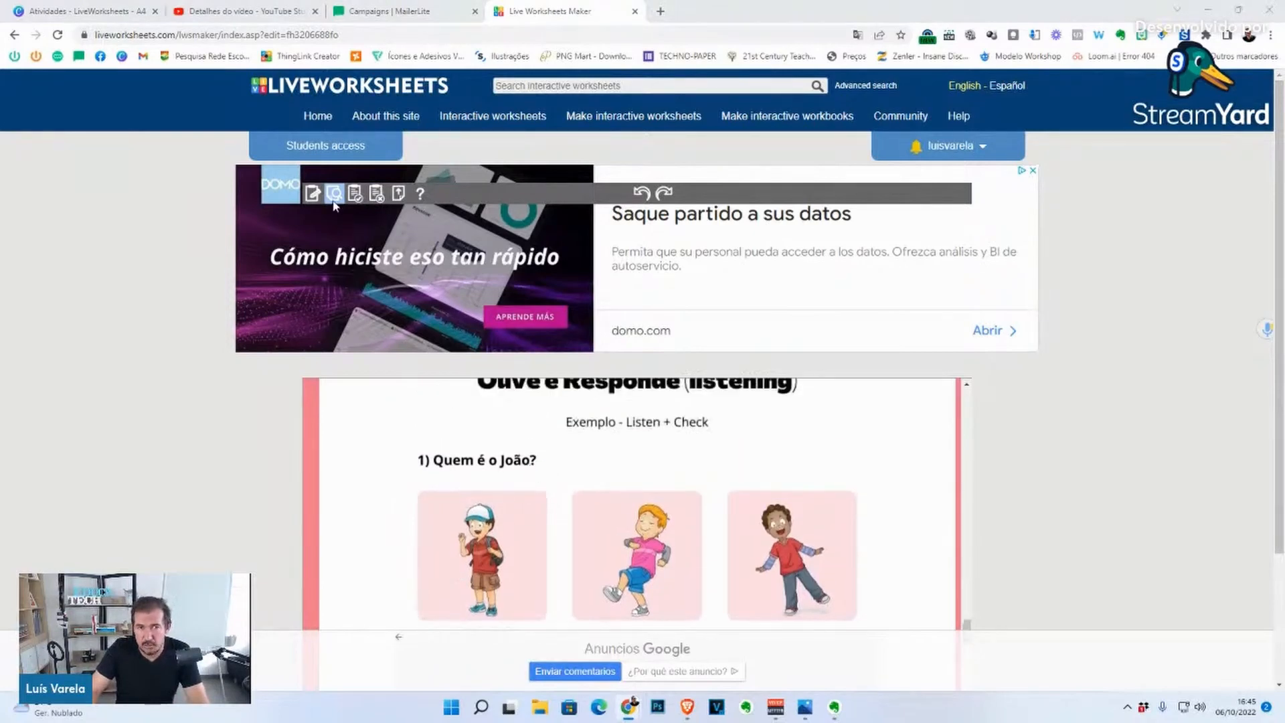
Step: Return to edit mode and add a field reading "tick:no" over option A's checkbox in question 1, sized to fit the checkbox
click(313, 194)
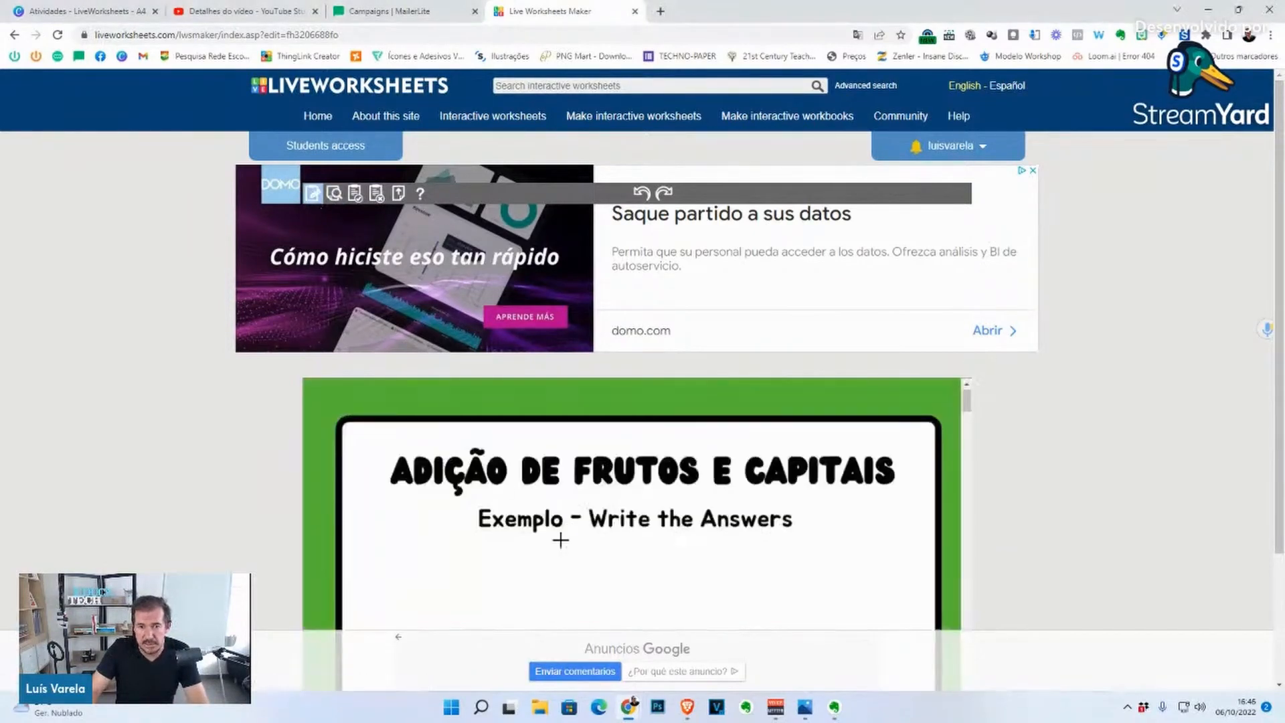
scroll(559, 539, down, 15)
scroll(568, 463, down, 15)
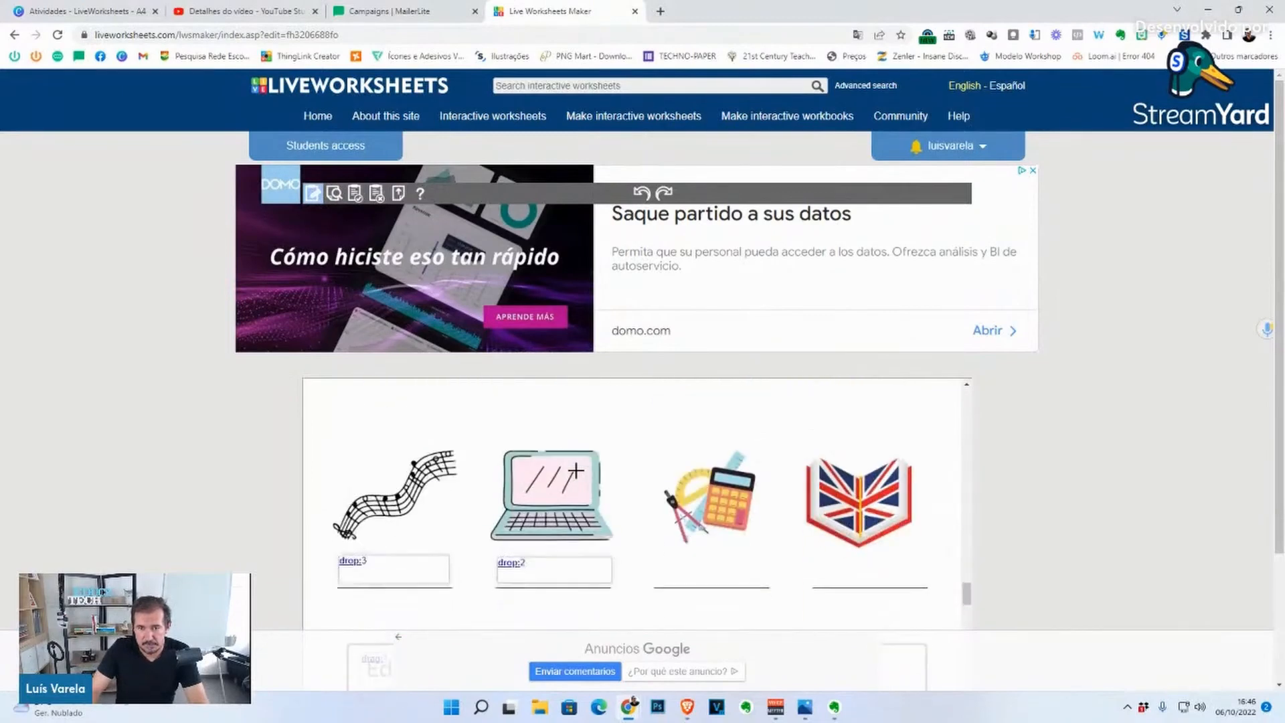
scroll(556, 474, up, 3)
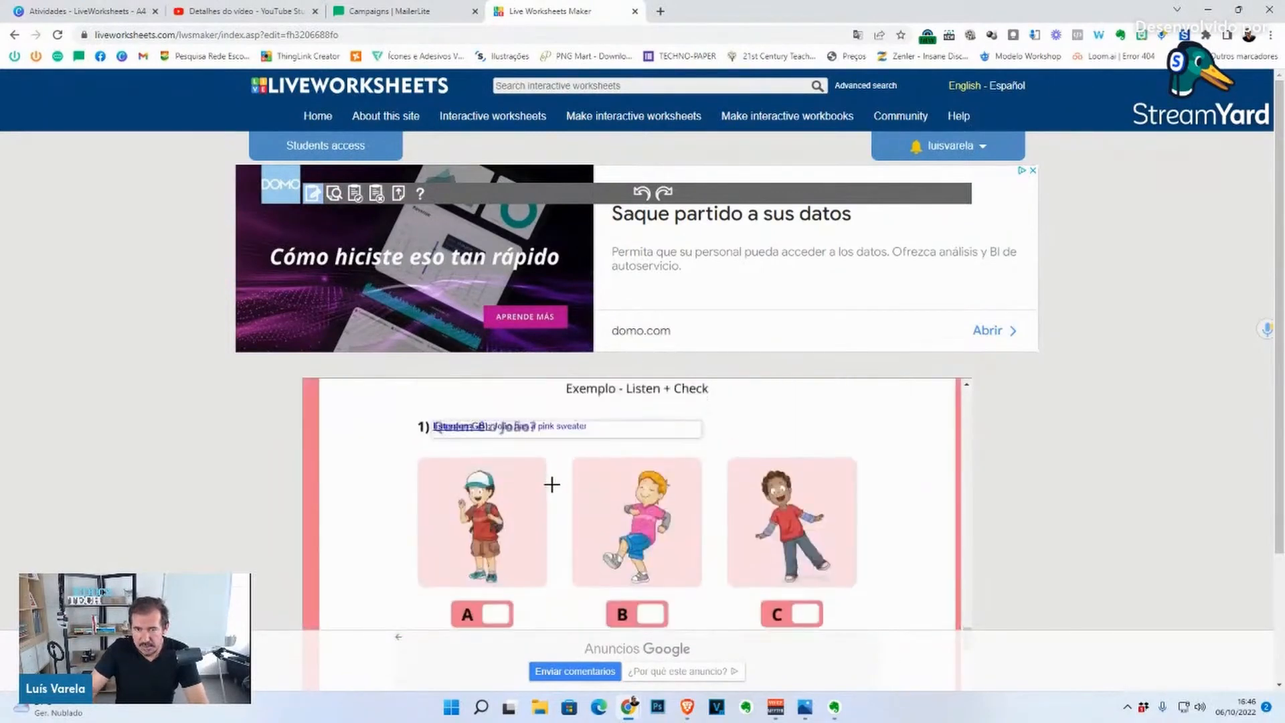
scroll(529, 429, down, 1)
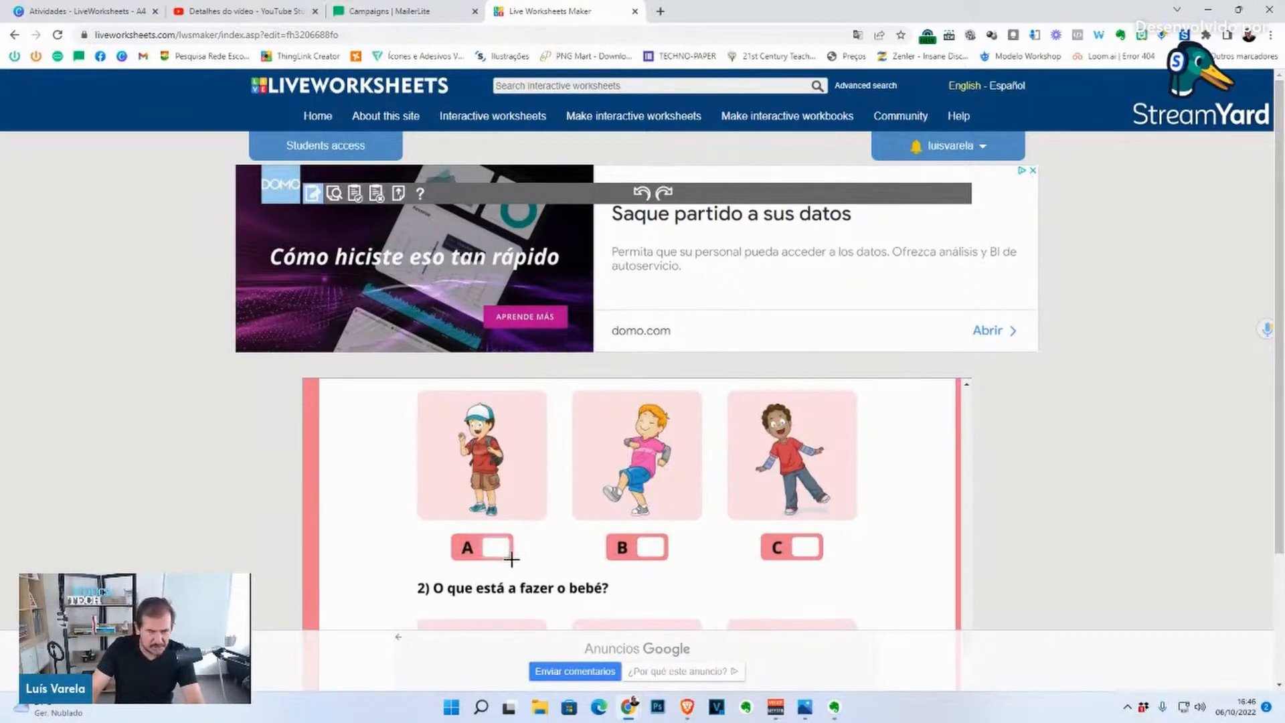
drag(512, 559, 483, 537)
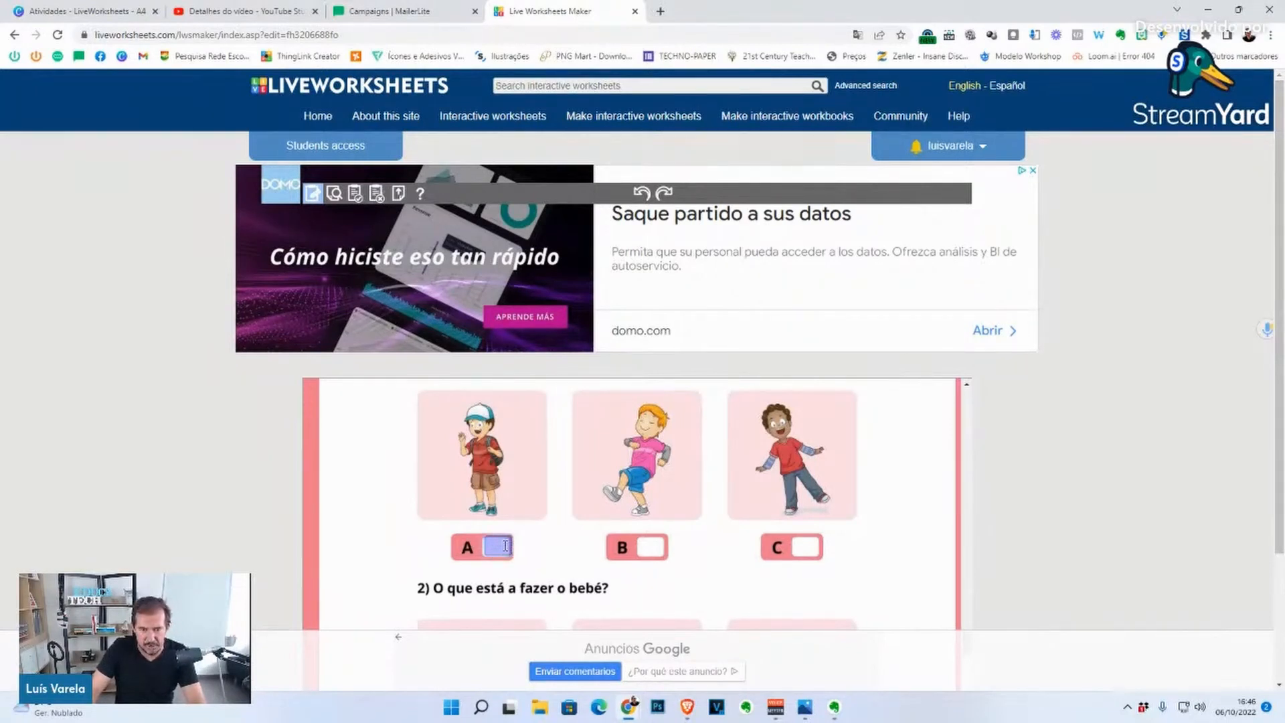
click(506, 546)
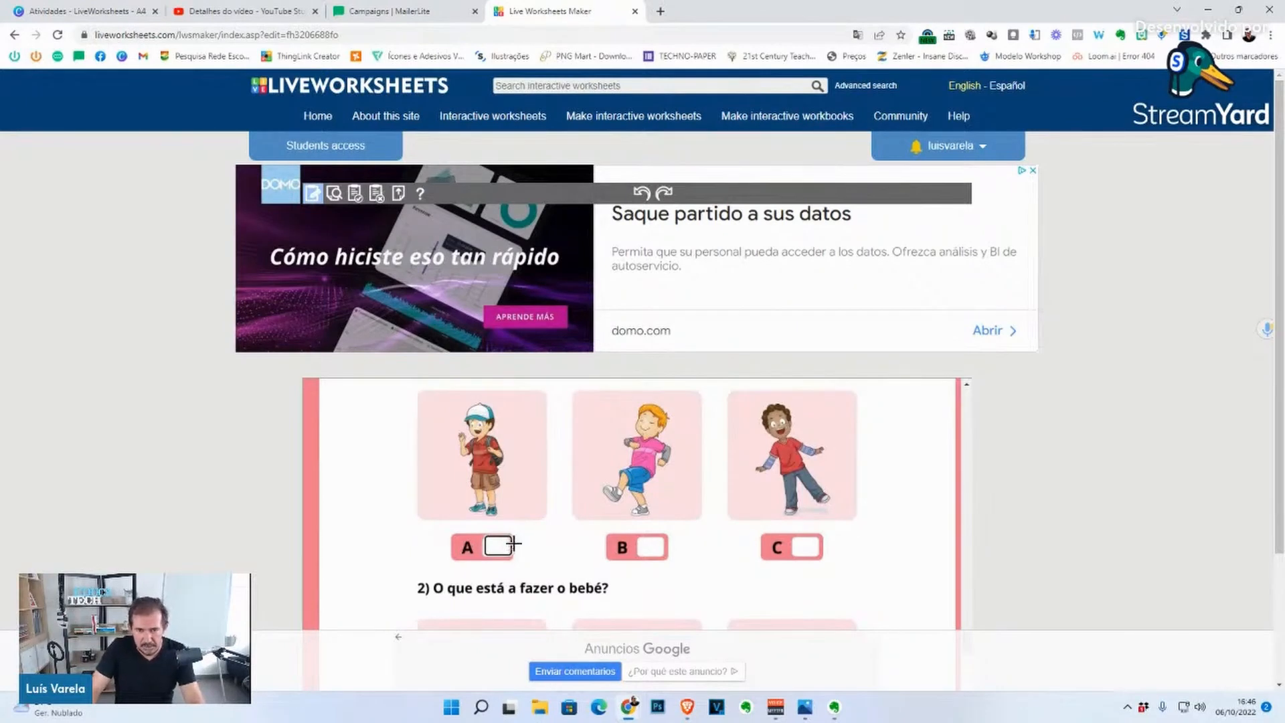
drag(513, 545, 574, 545)
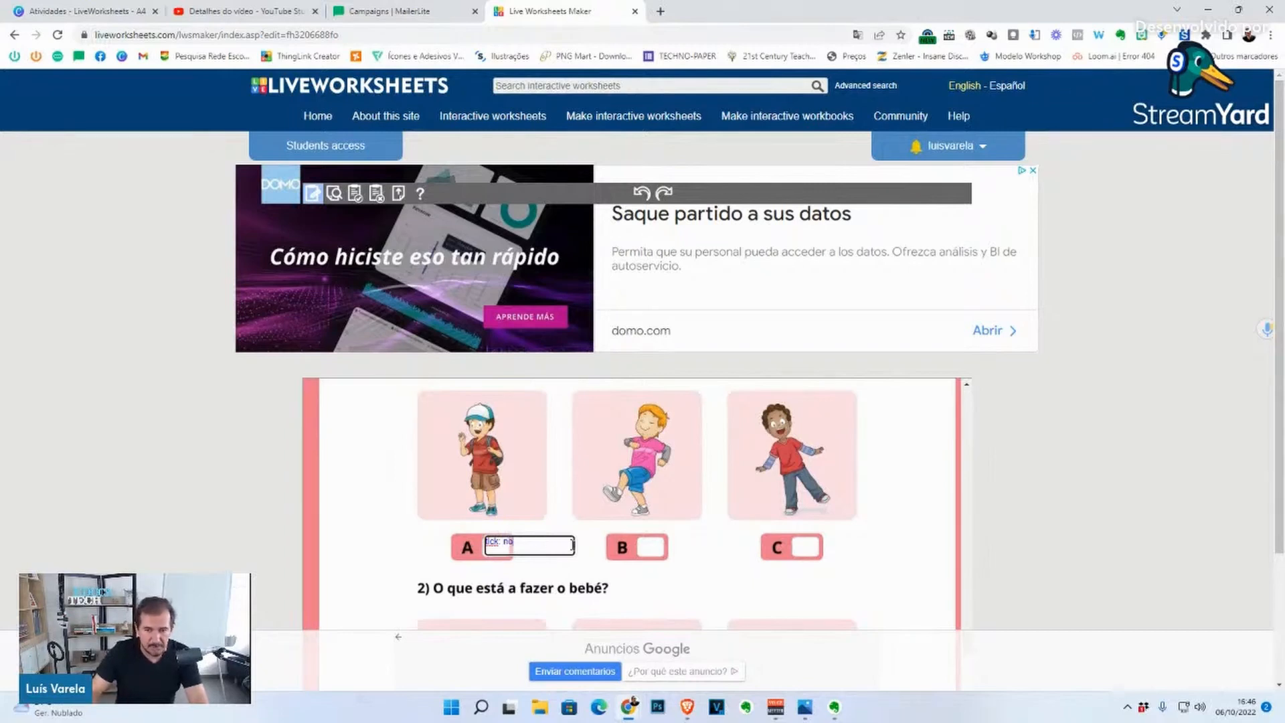
drag(575, 546, 513, 550)
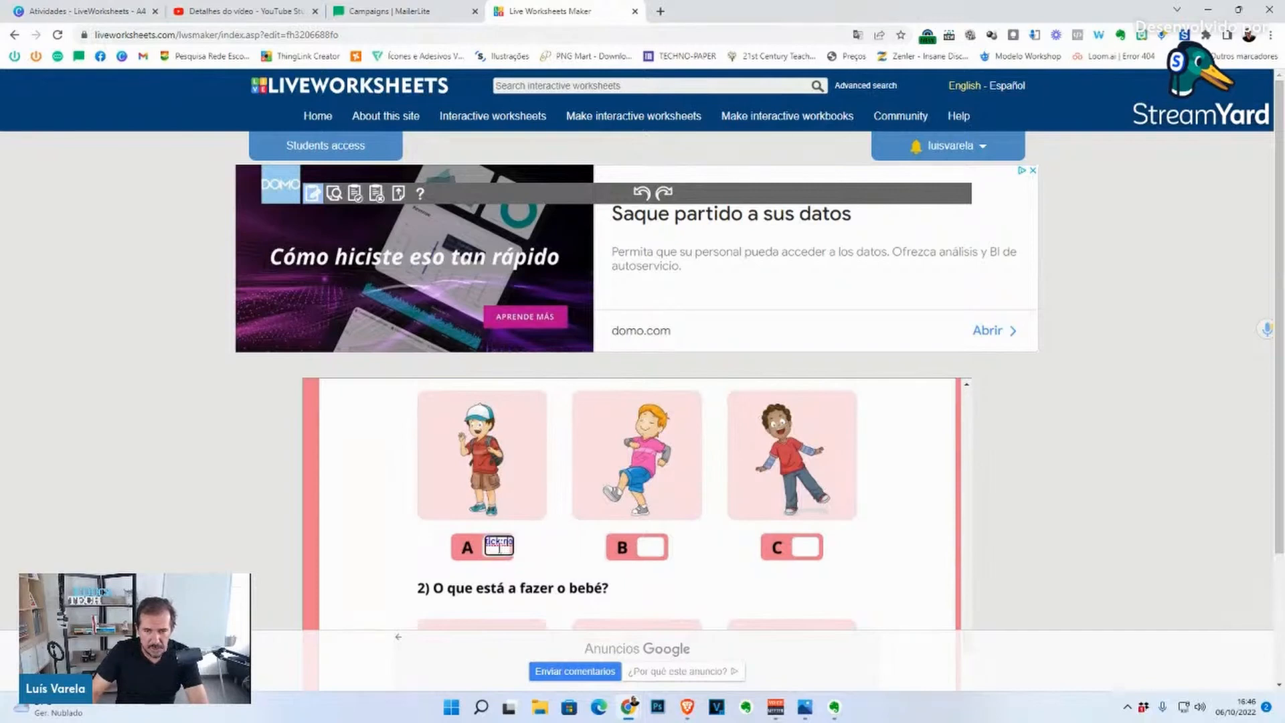
Step: Duplicate option A's tick field onto option B's checkbox in question 1 and change its text to "tick:yes"
click(499, 546)
key(ctrl+v)
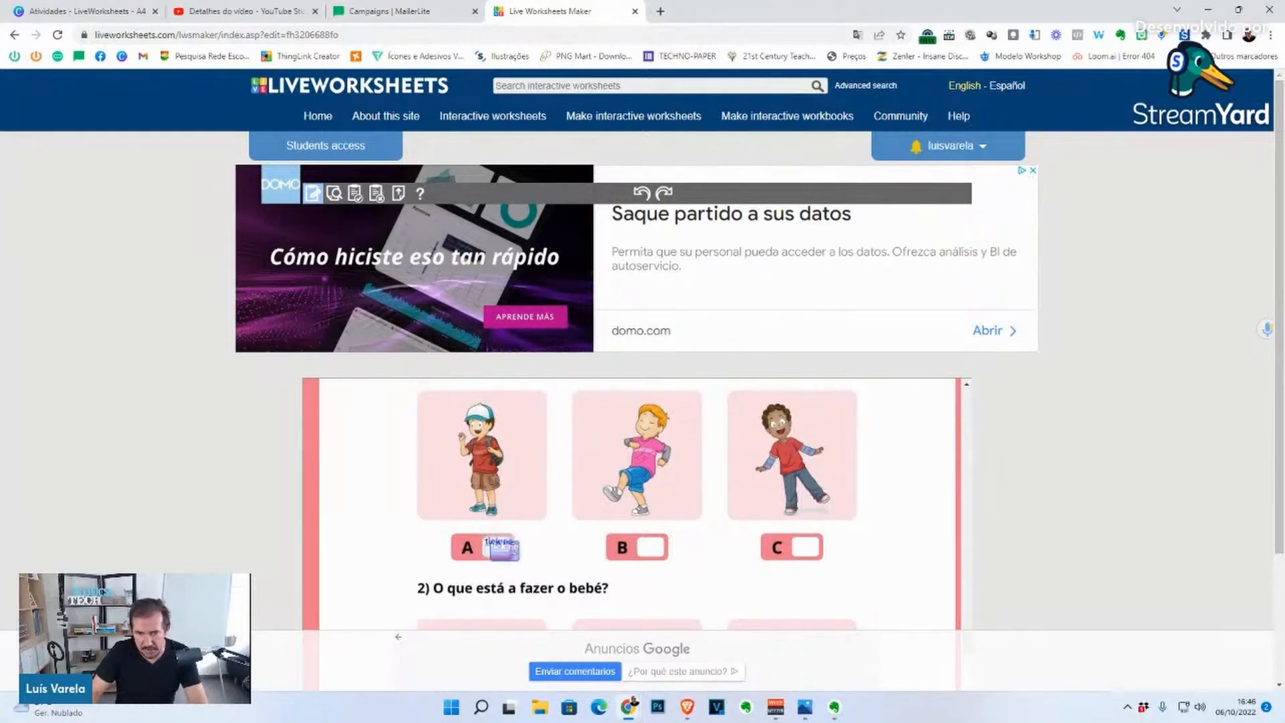
drag(506, 550, 649, 549)
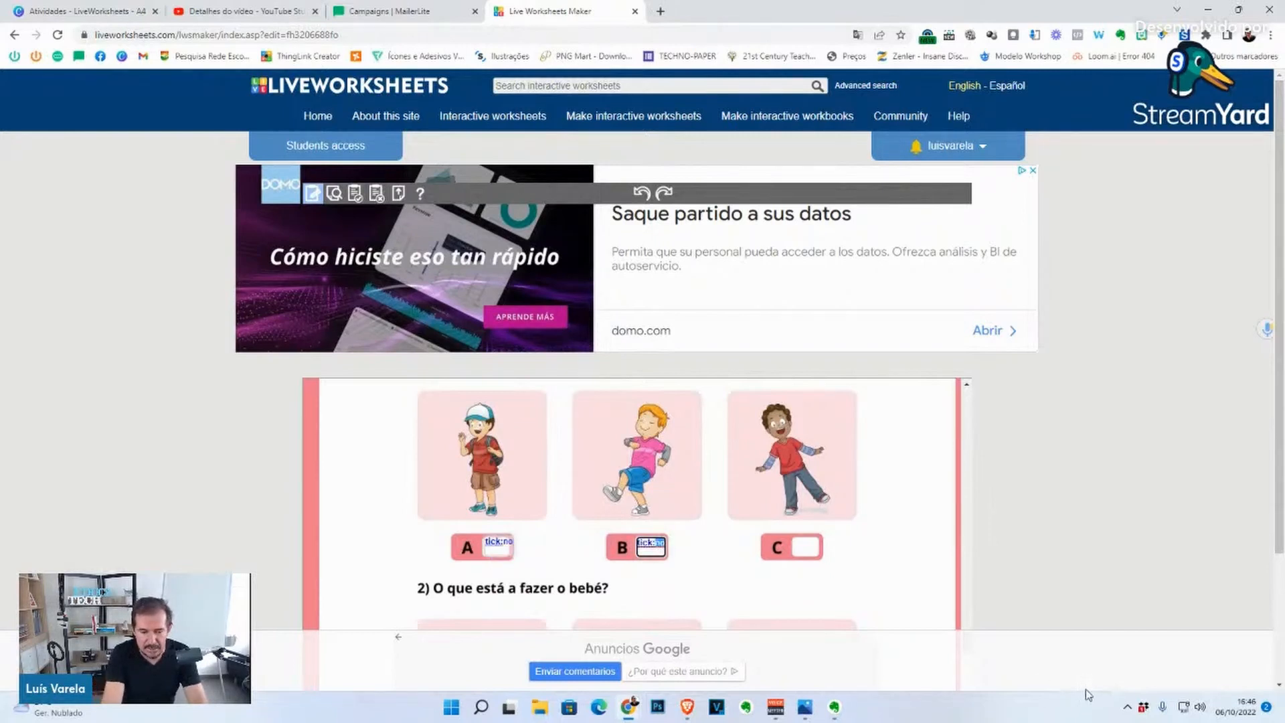
text(yes)
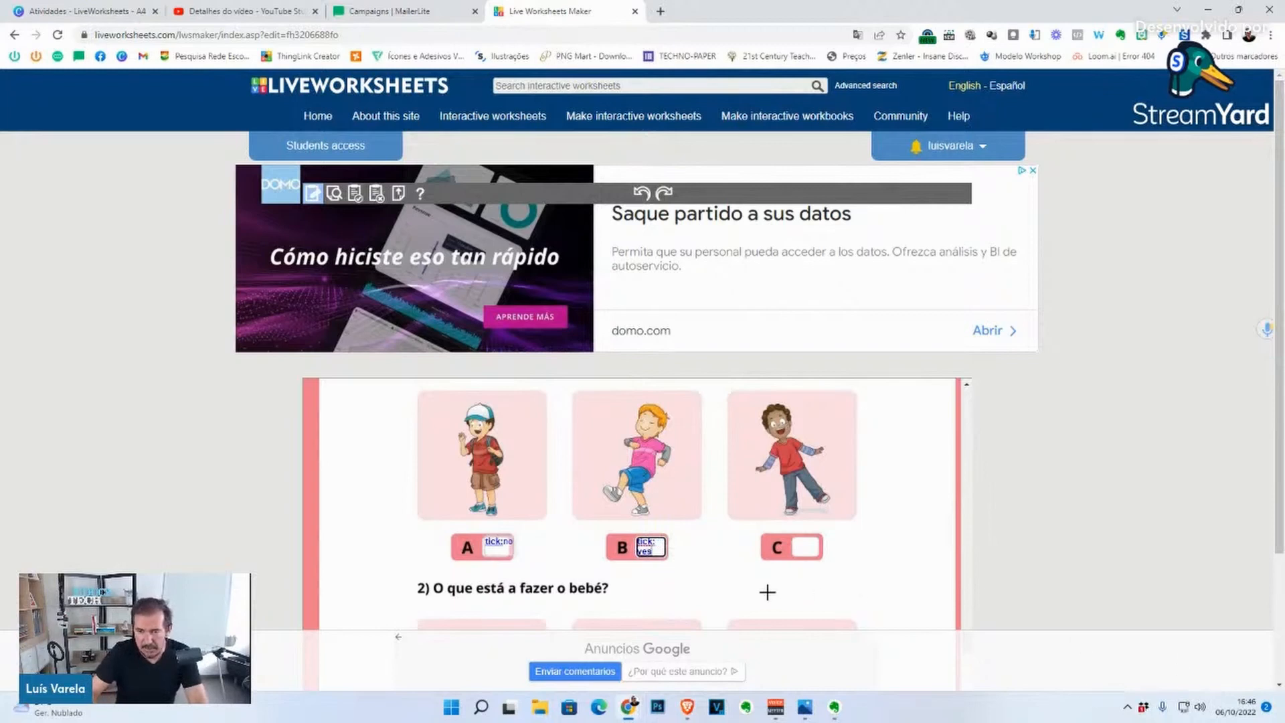
click(668, 558)
text(tick:yes)
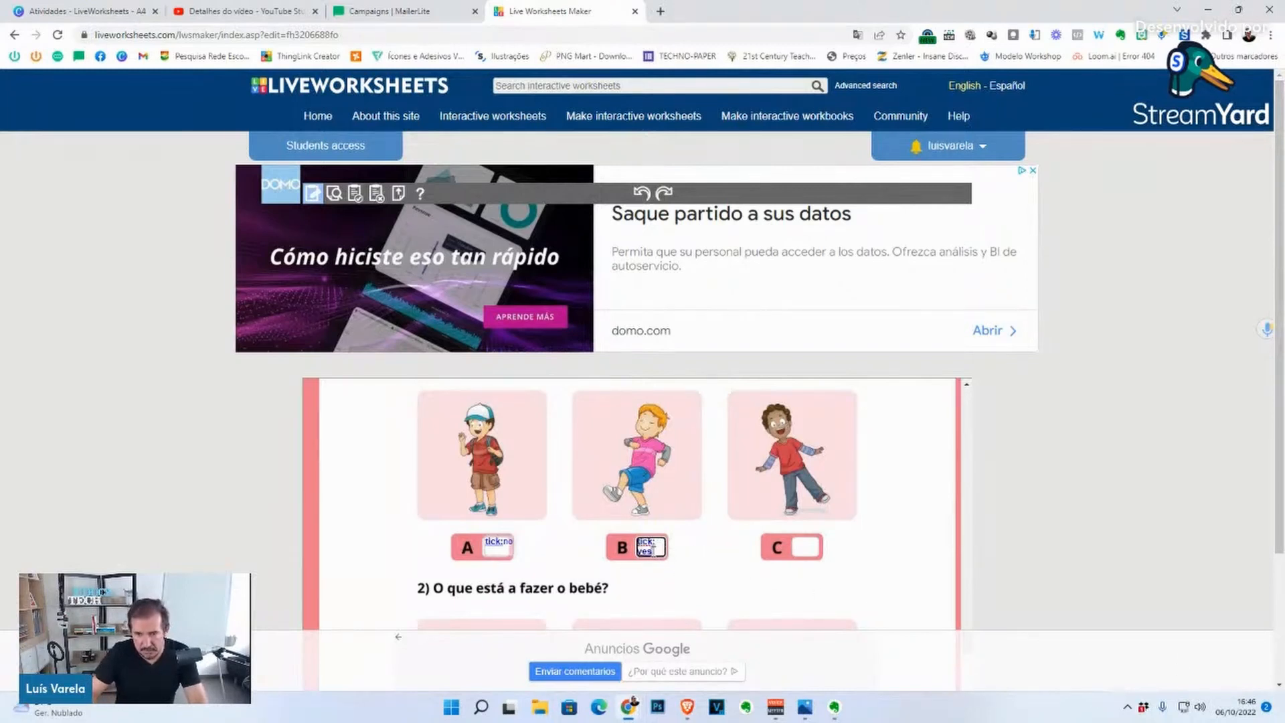
Step: Copy option A's "tick:no" field onto option C's checkbox in question 1
click(499, 543)
key(ctrl+c)
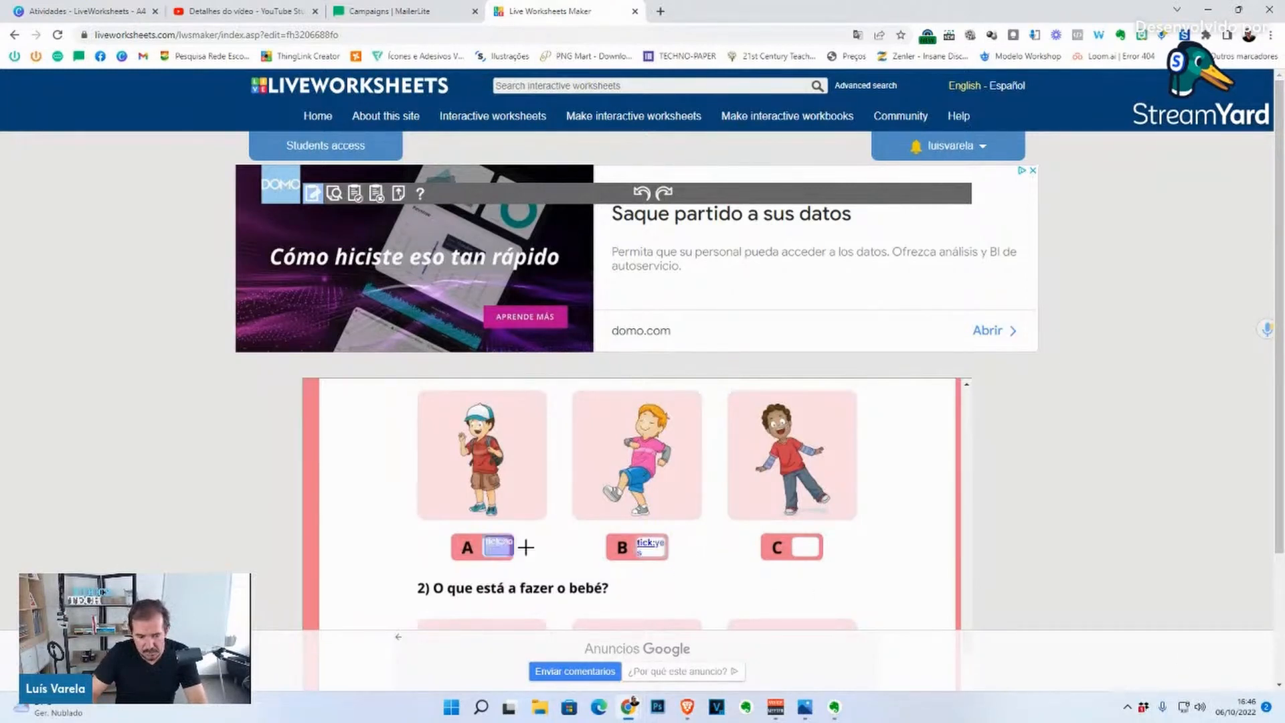
key(ctrl+v)
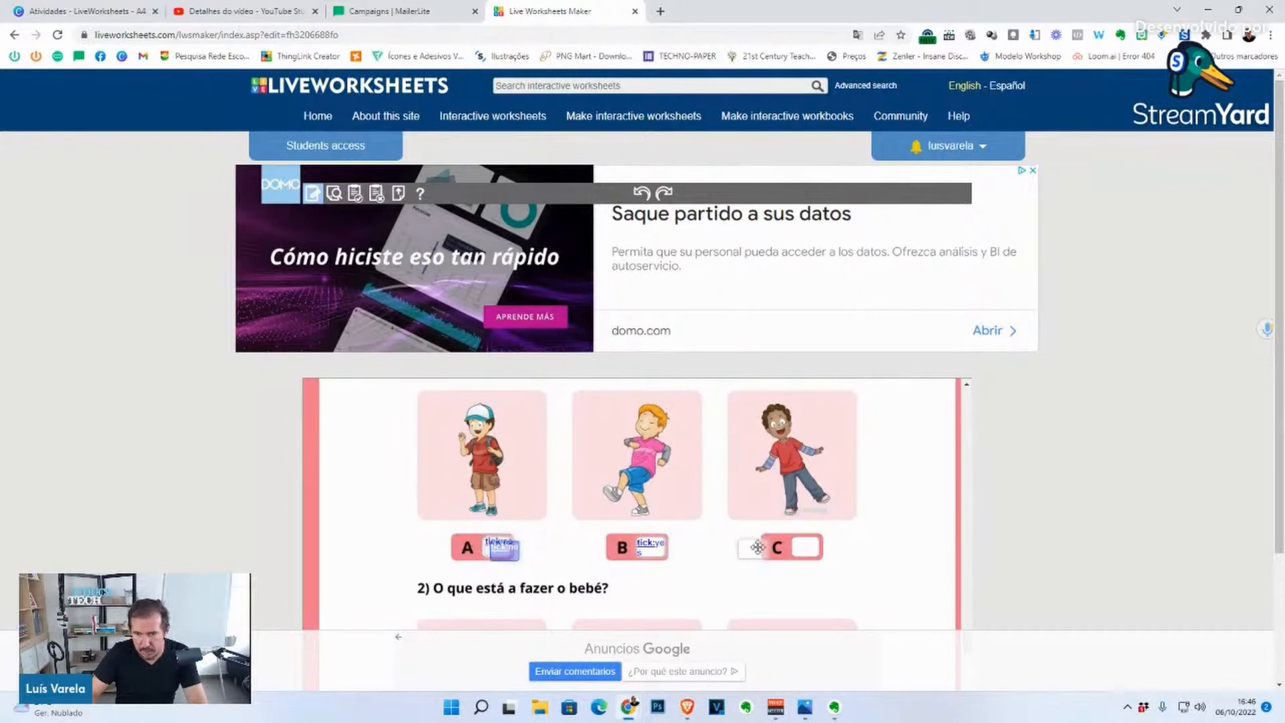
drag(804, 545, 806, 545)
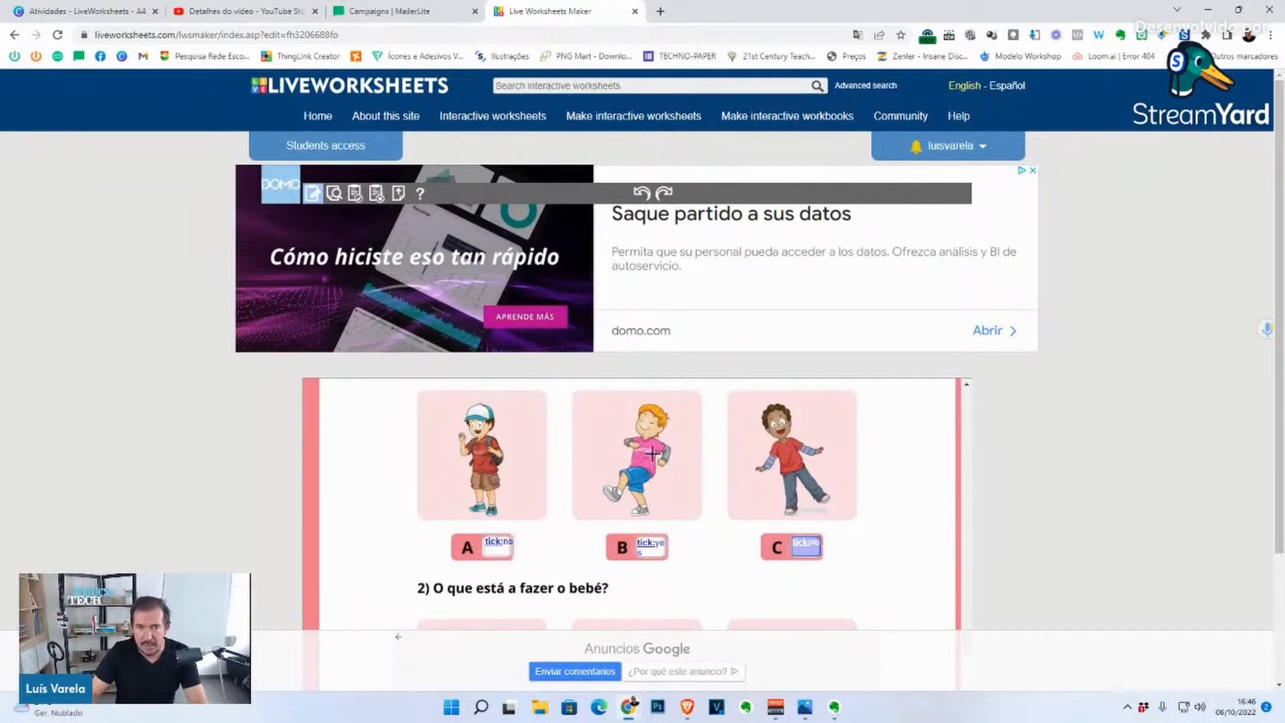
Step: Preview the worksheet and test question 1's answer checkboxes by ticking different options, ending with B ticked
click(334, 194)
scroll(547, 556, down, 15)
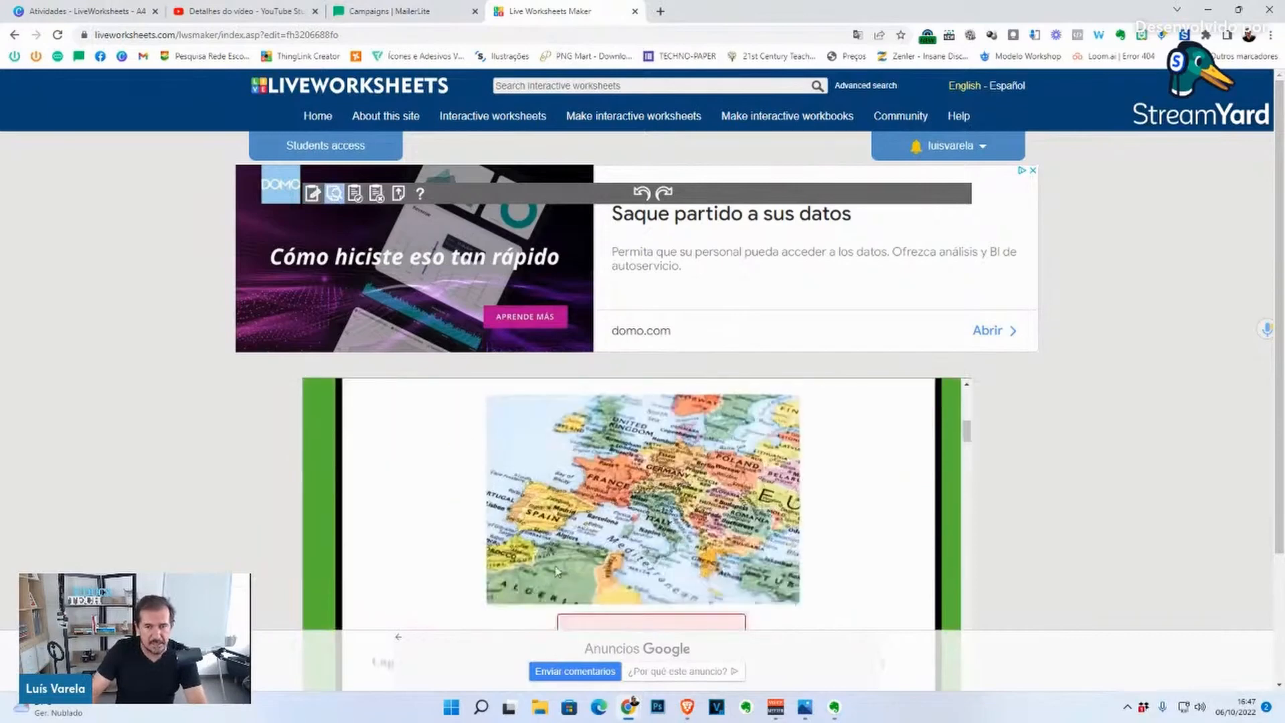
scroll(547, 557, down, 15)
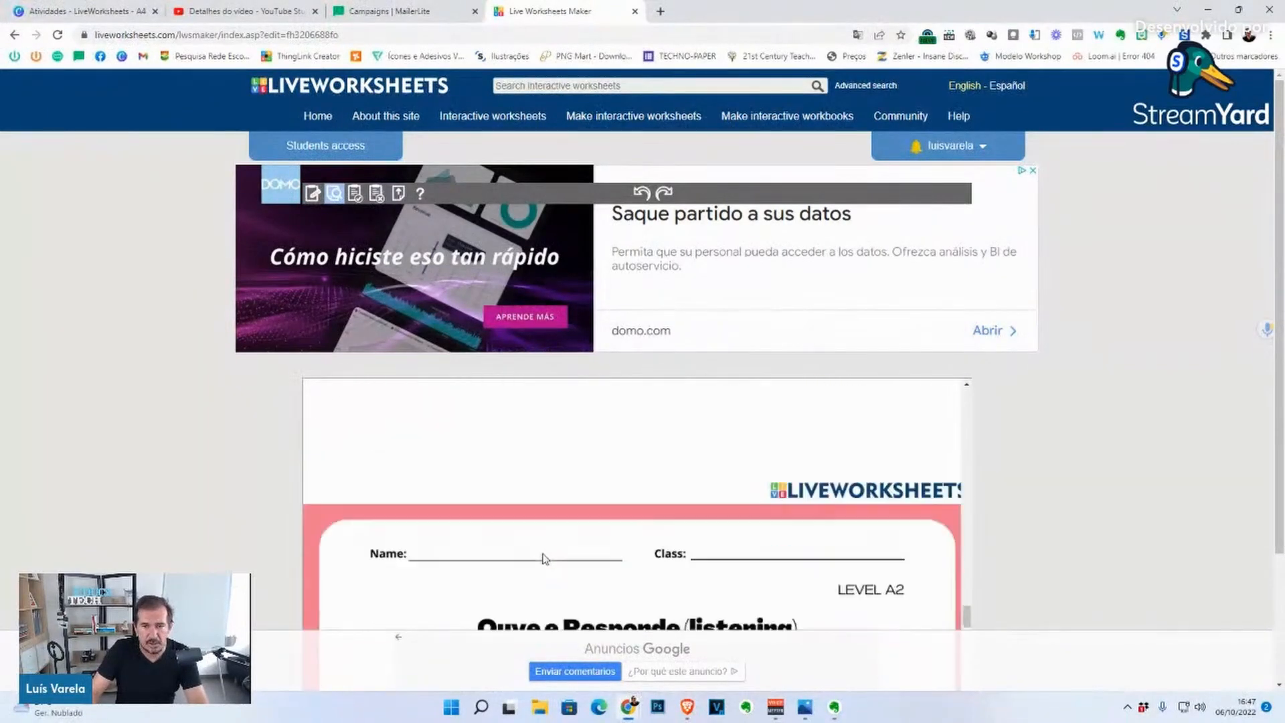
scroll(544, 560, up, 3)
scroll(544, 559, down, 1)
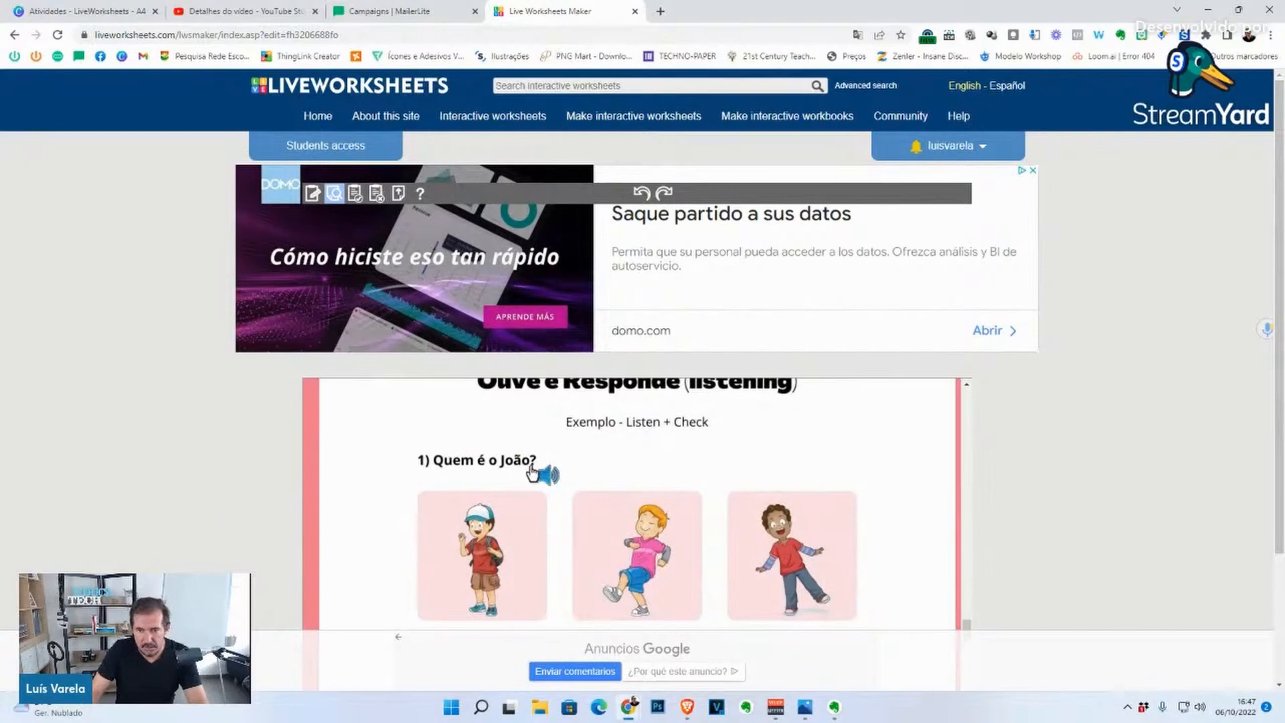
scroll(529, 473, down, 3)
scroll(526, 472, up, 2)
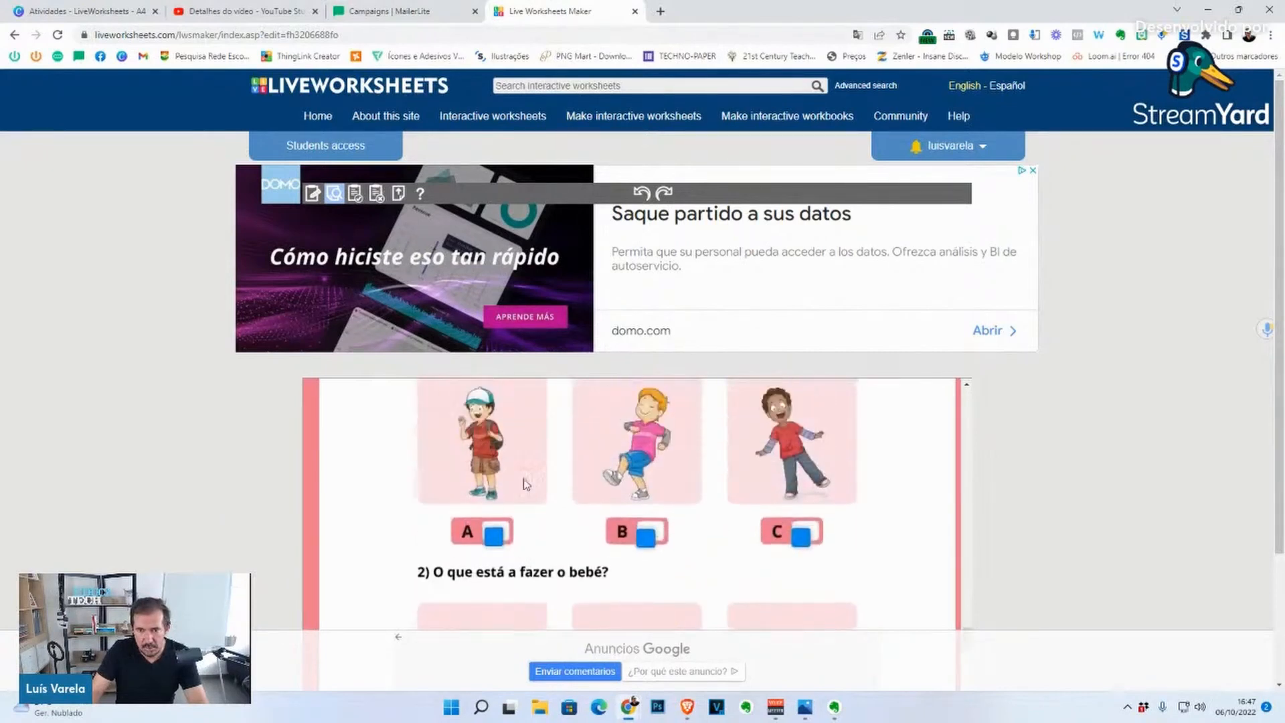
scroll(513, 509, down, 1)
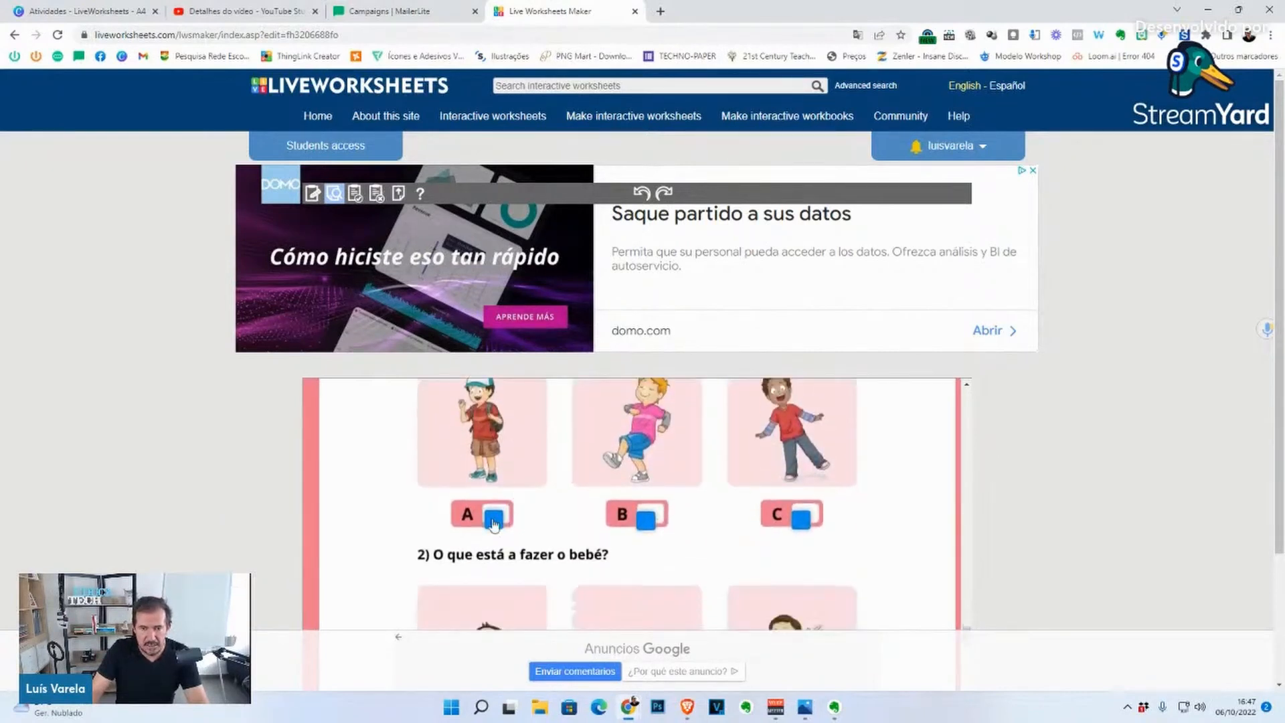
click(647, 525)
click(801, 525)
click(647, 525)
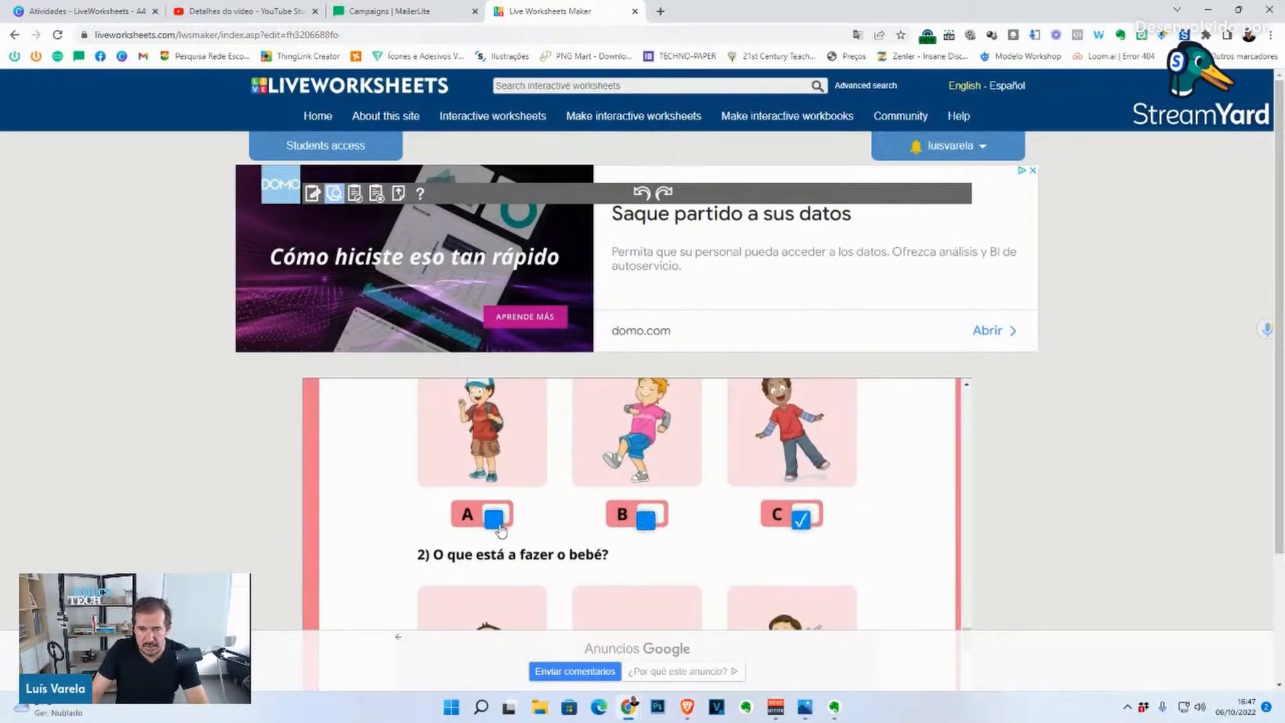
click(646, 525)
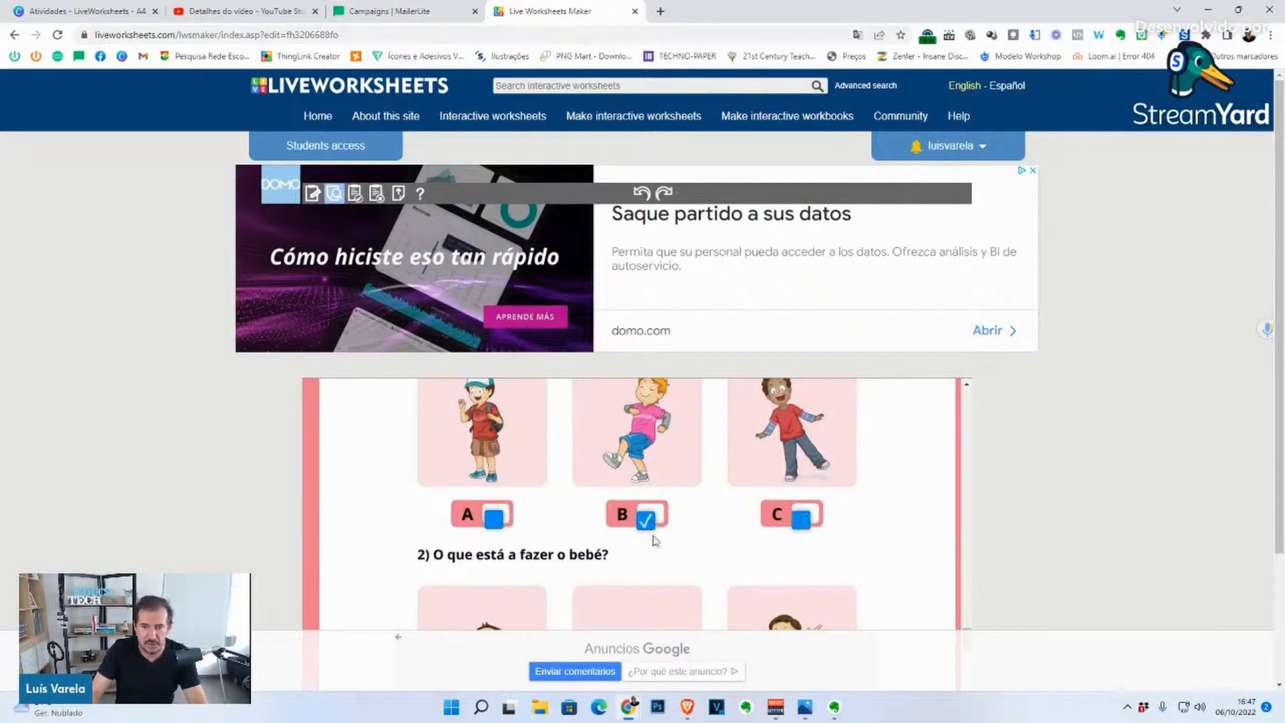
scroll(676, 559, up, 1)
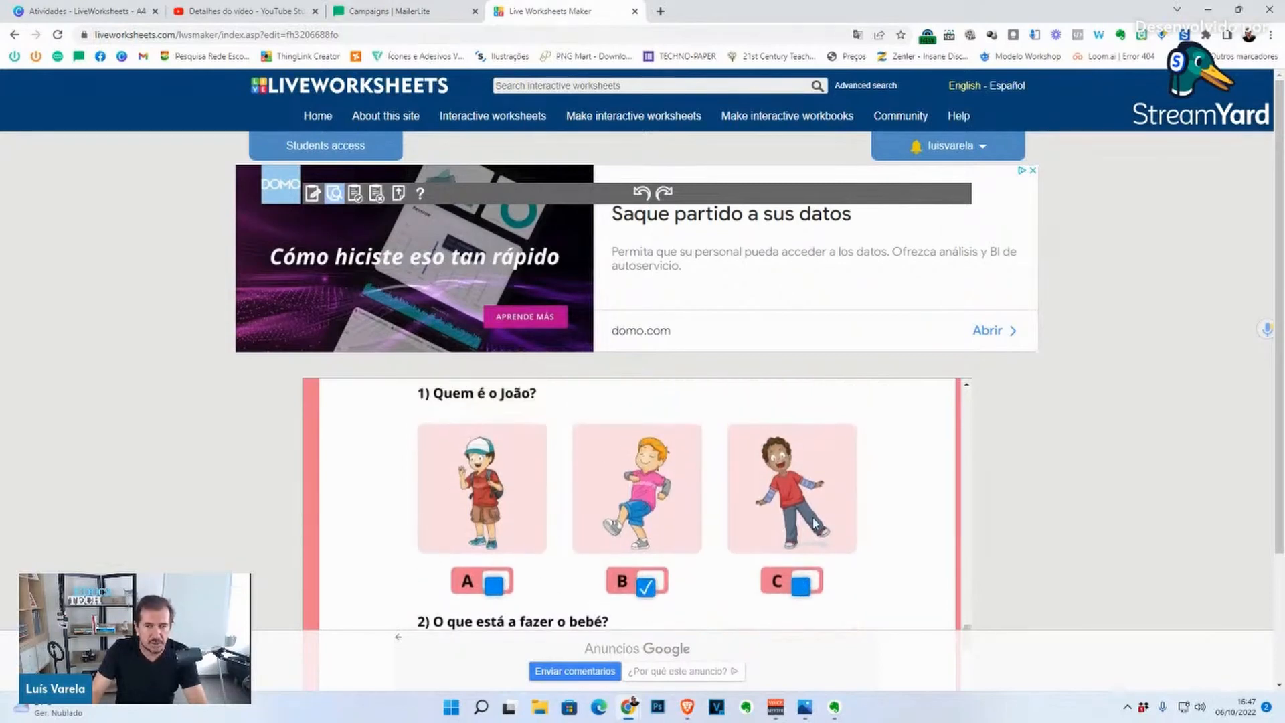
scroll(609, 559, down, 1)
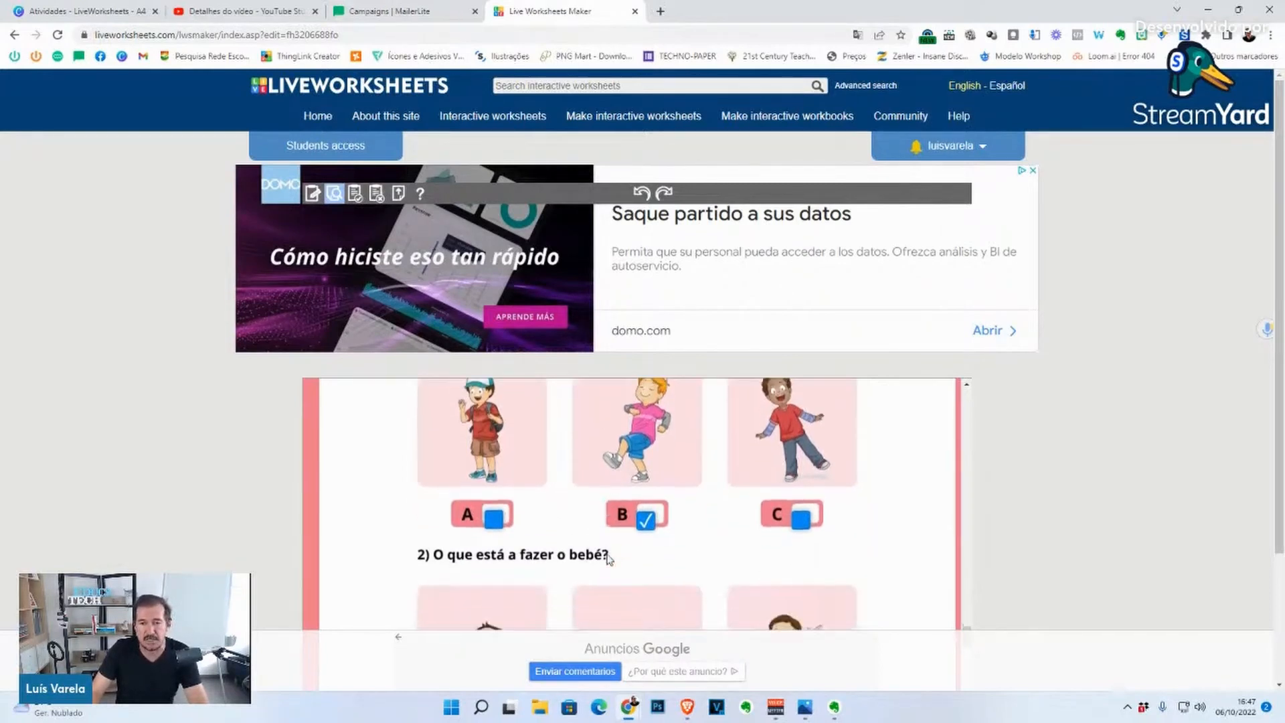
scroll(599, 566, down, 1)
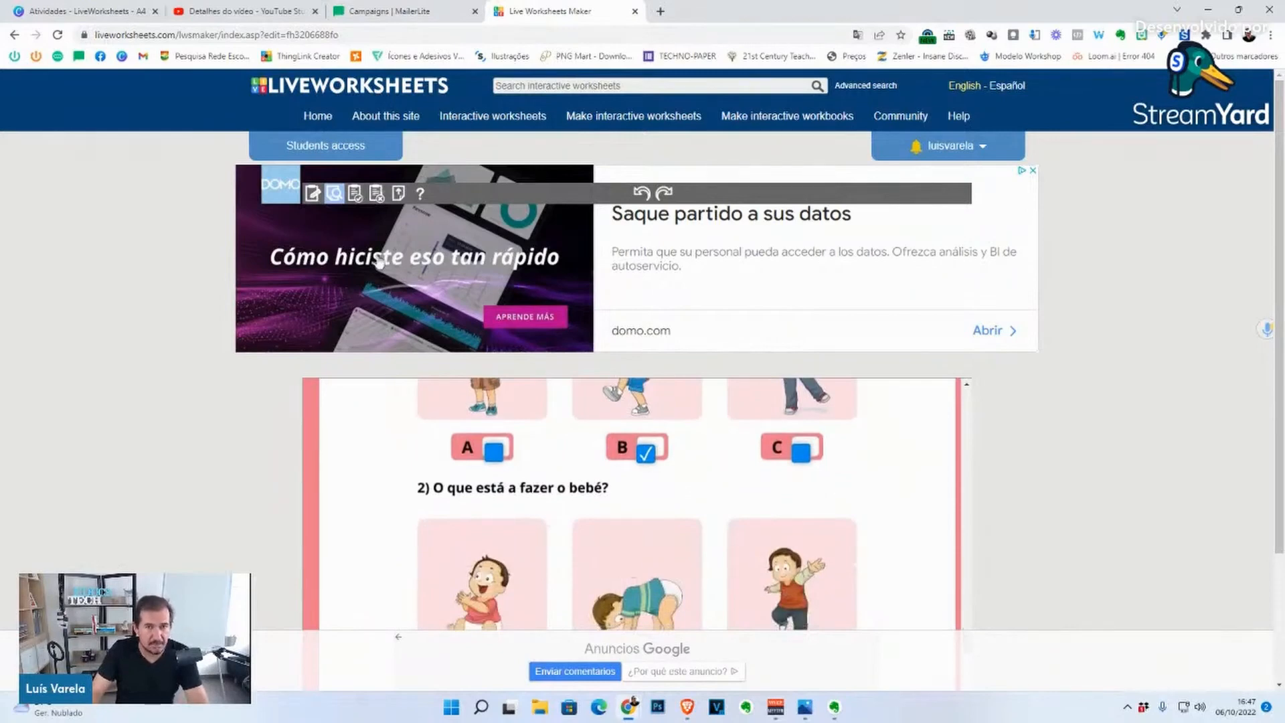
Step: Return to edit mode and add a field reading "speak" in the blank half of the parrot card in the Speaking exercise
click(316, 197)
scroll(546, 529, down, 15)
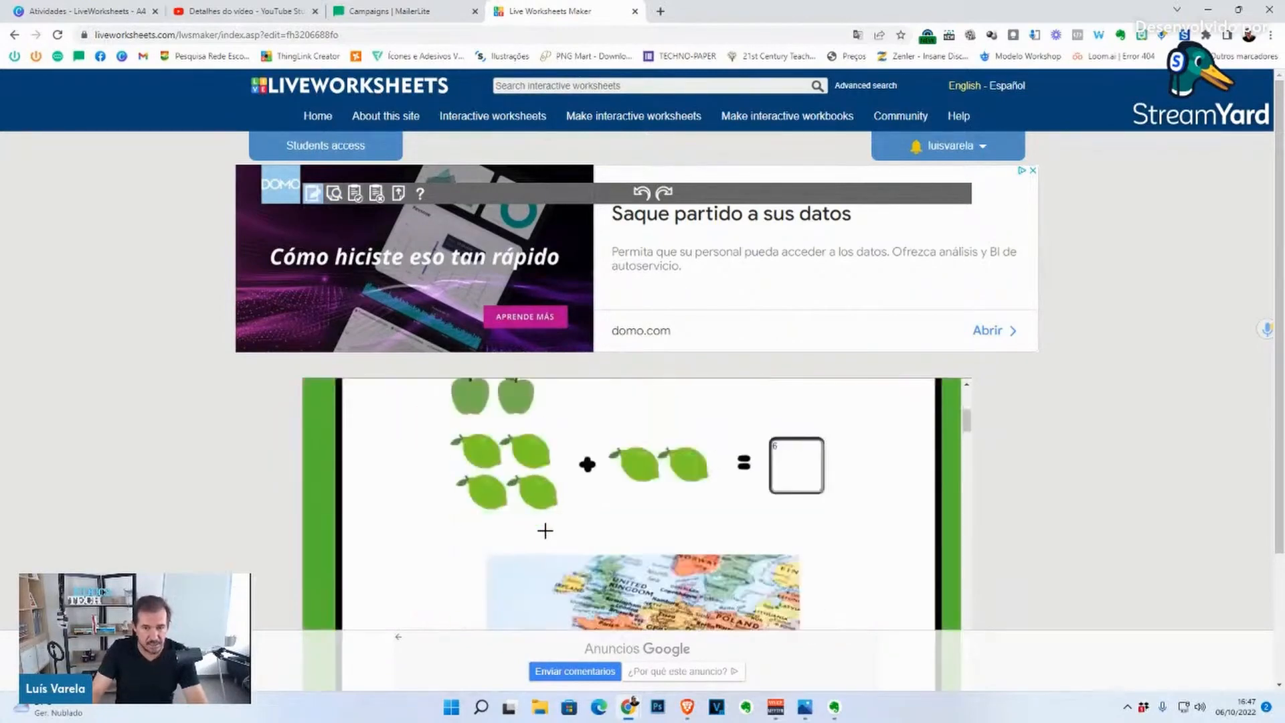
scroll(554, 515, down, 8)
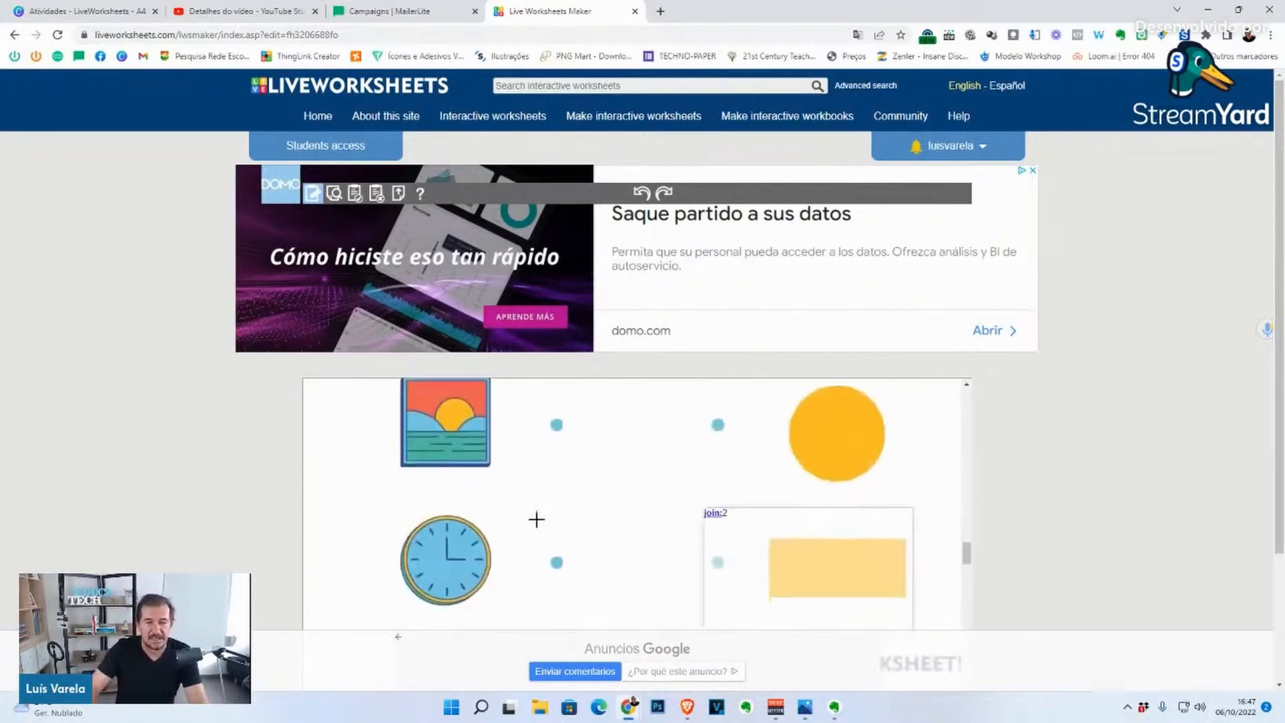
scroll(534, 519, down, 8)
scroll(521, 519, down, 8)
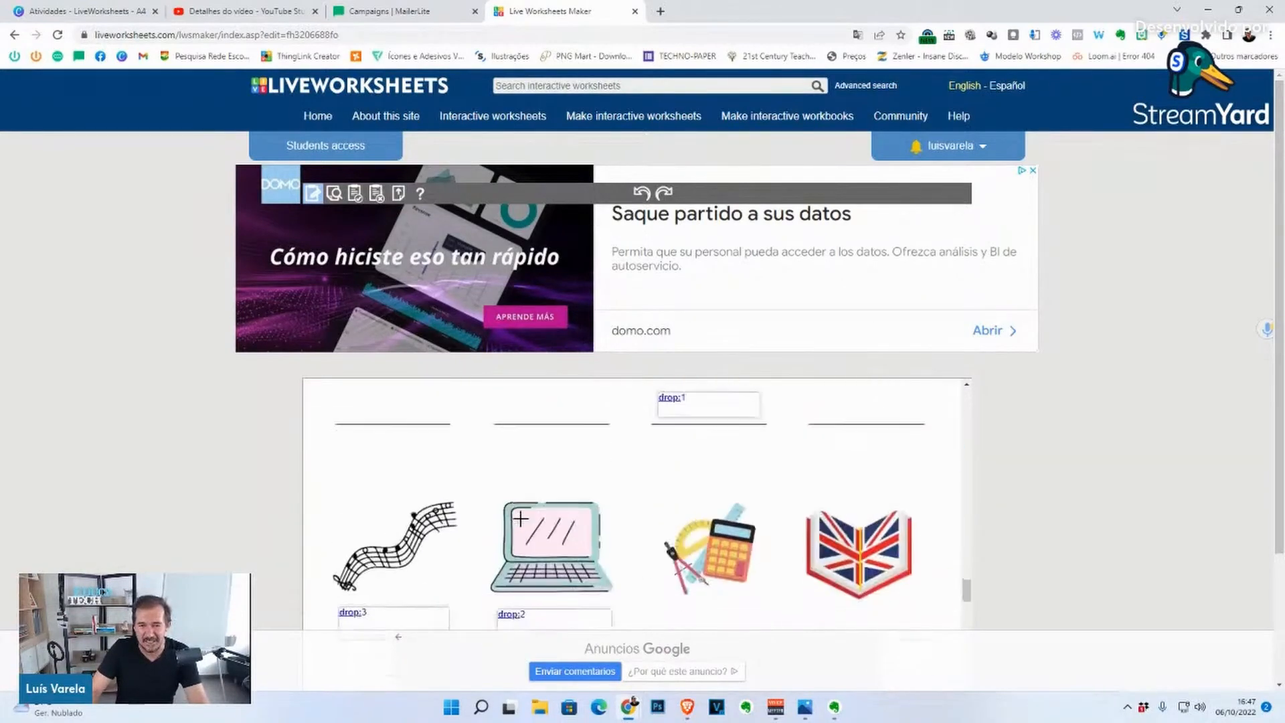
scroll(521, 519, down, 3)
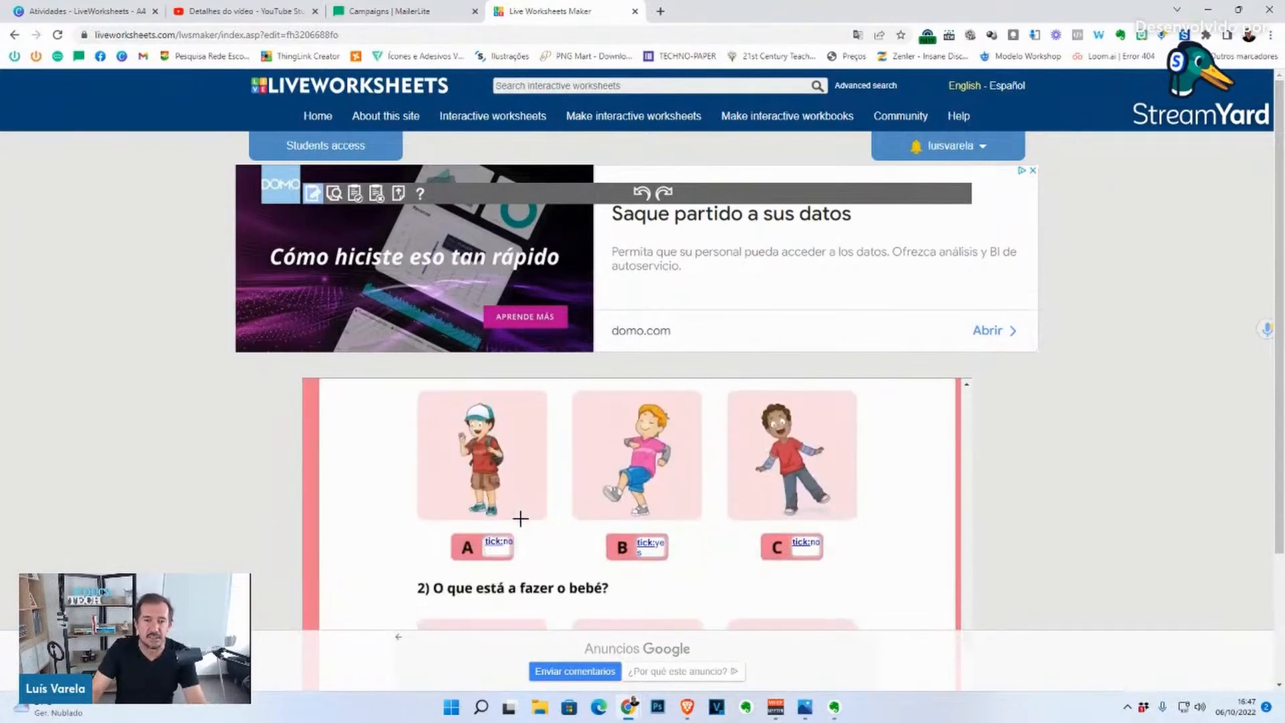
scroll(521, 519, down, 3)
scroll(508, 522, up, 2)
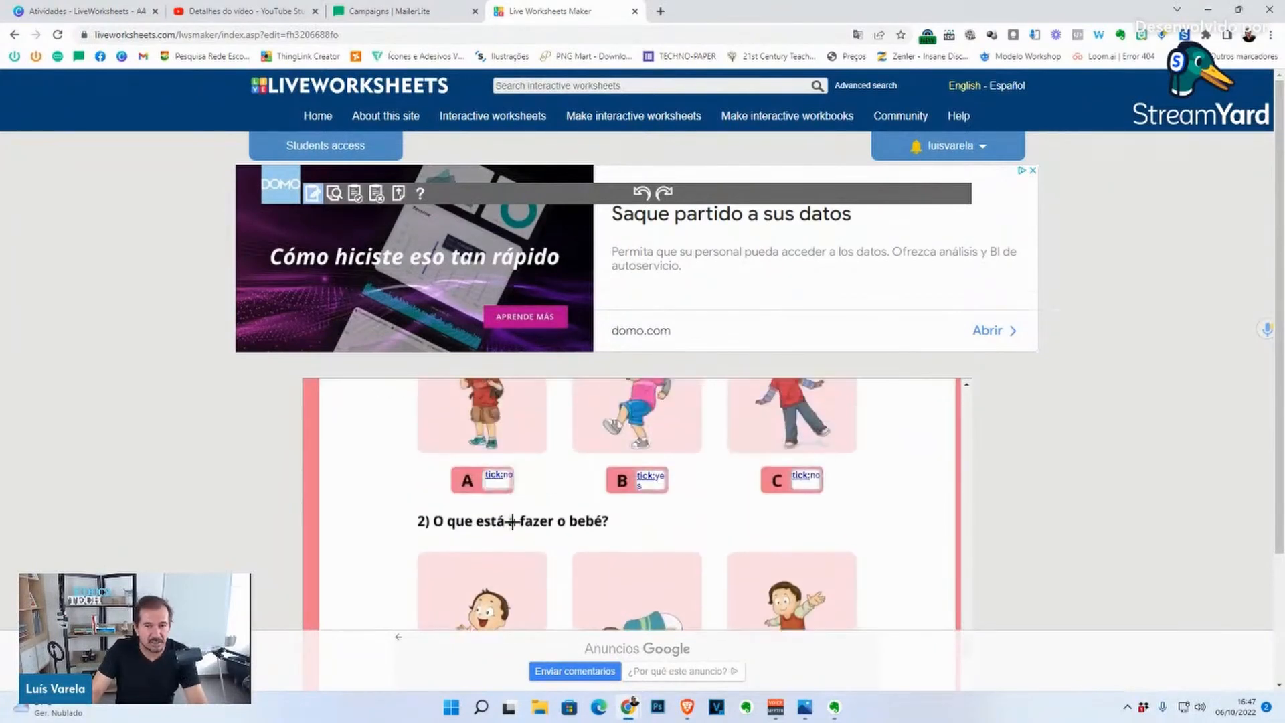
scroll(512, 522, down, 1)
scroll(513, 521, down, 3)
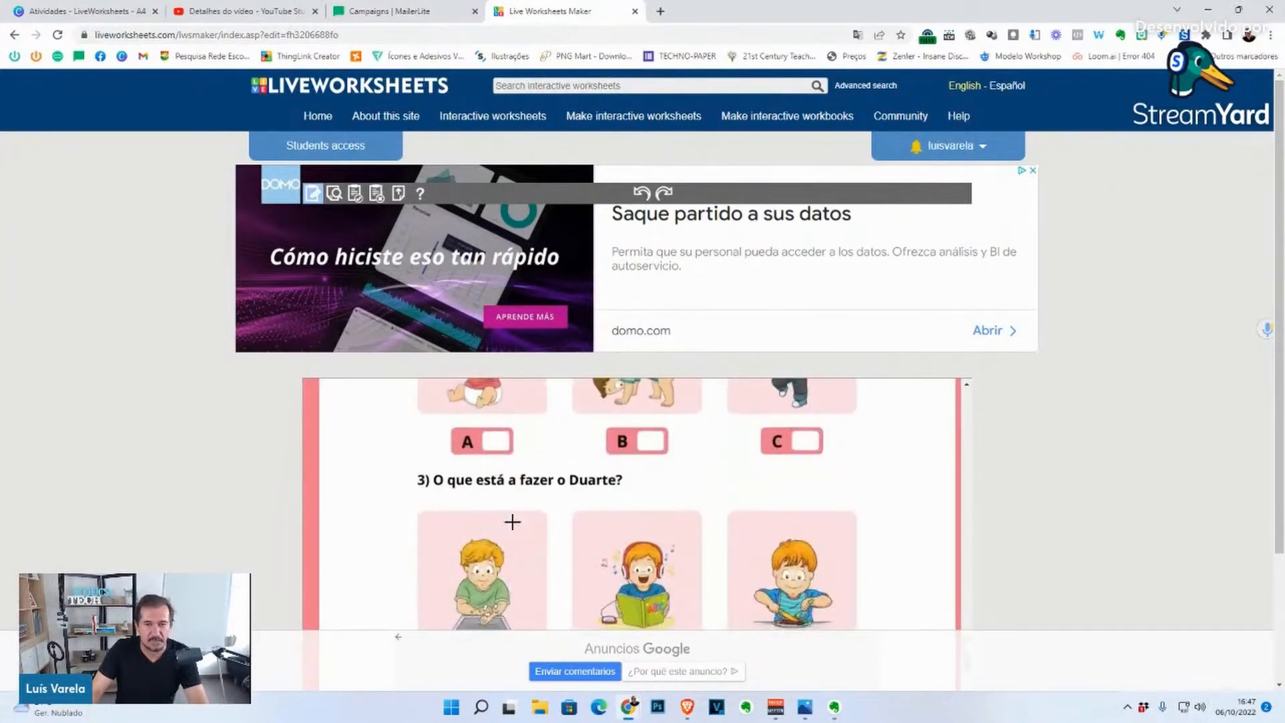
scroll(512, 522, down, 6)
scroll(513, 522, up, 3)
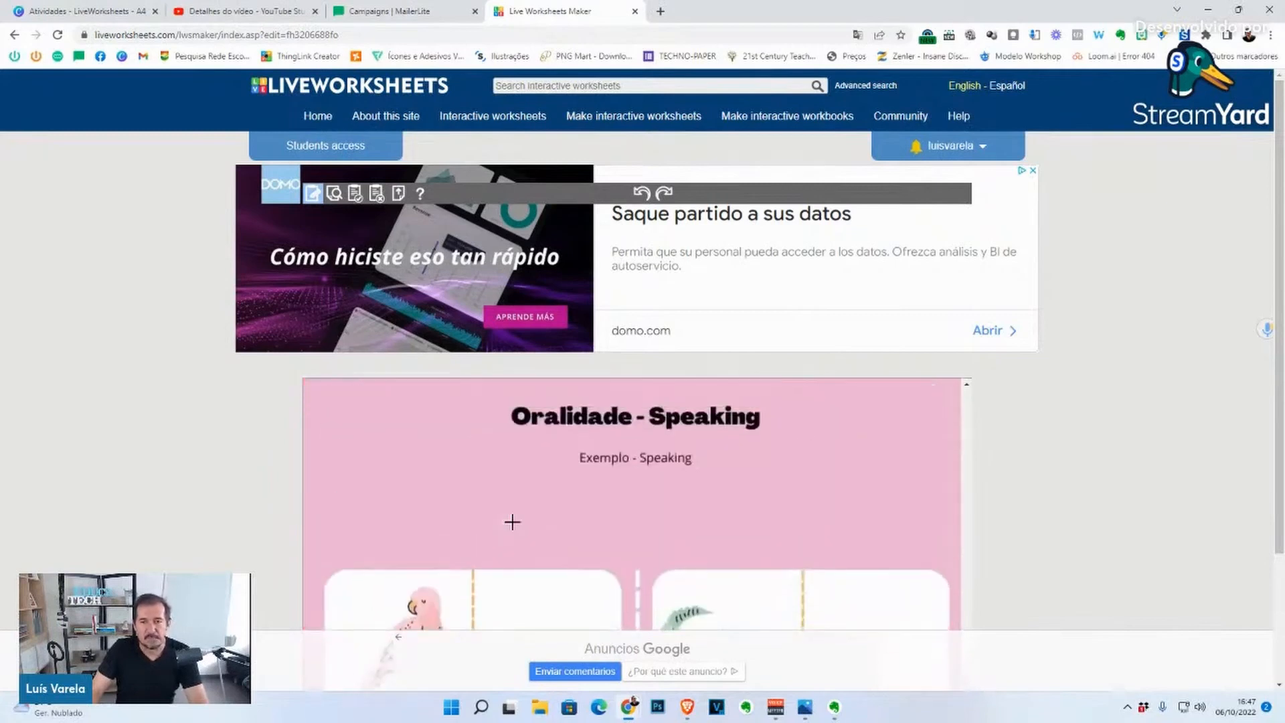
scroll(513, 521, down, 2)
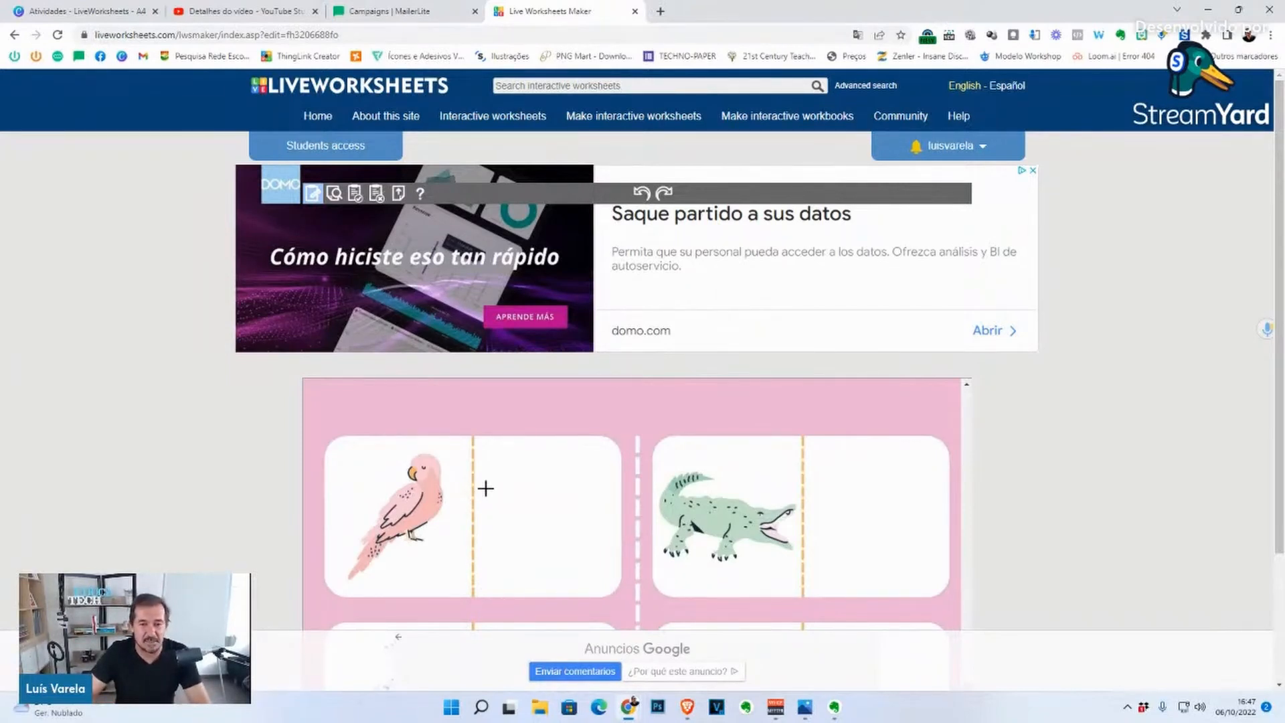
drag(484, 488, 609, 540)
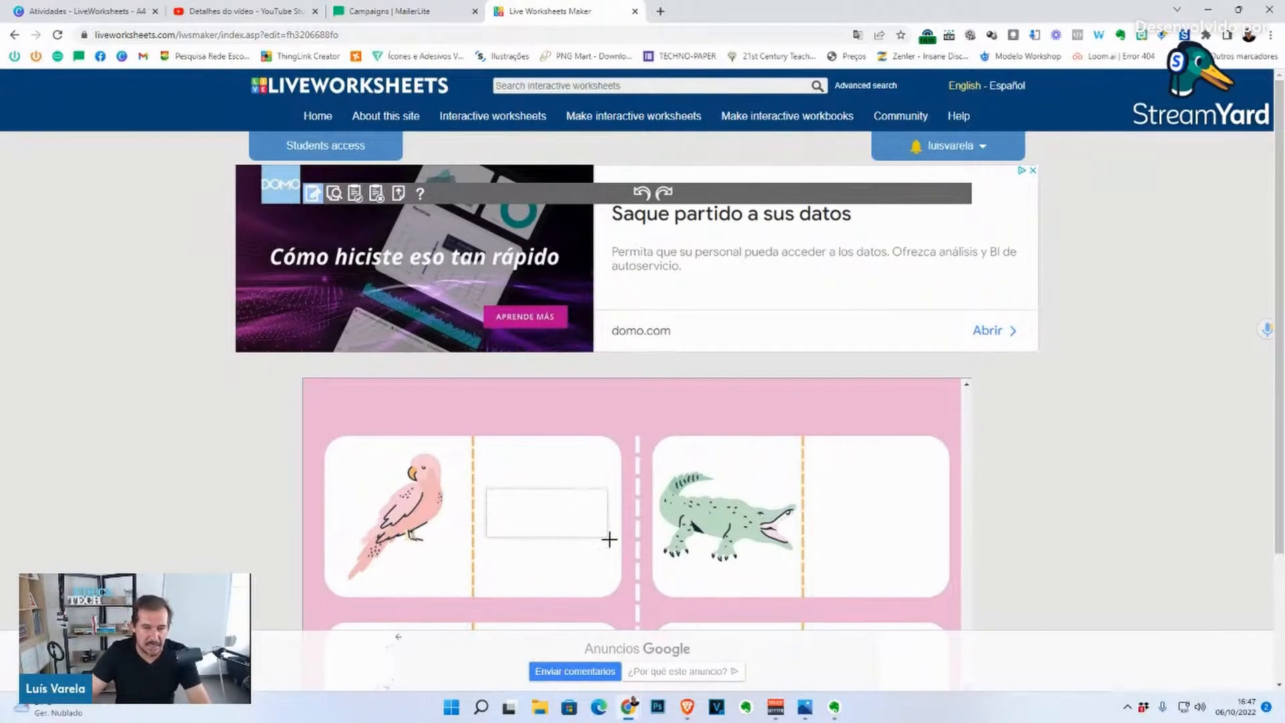
click(577, 519)
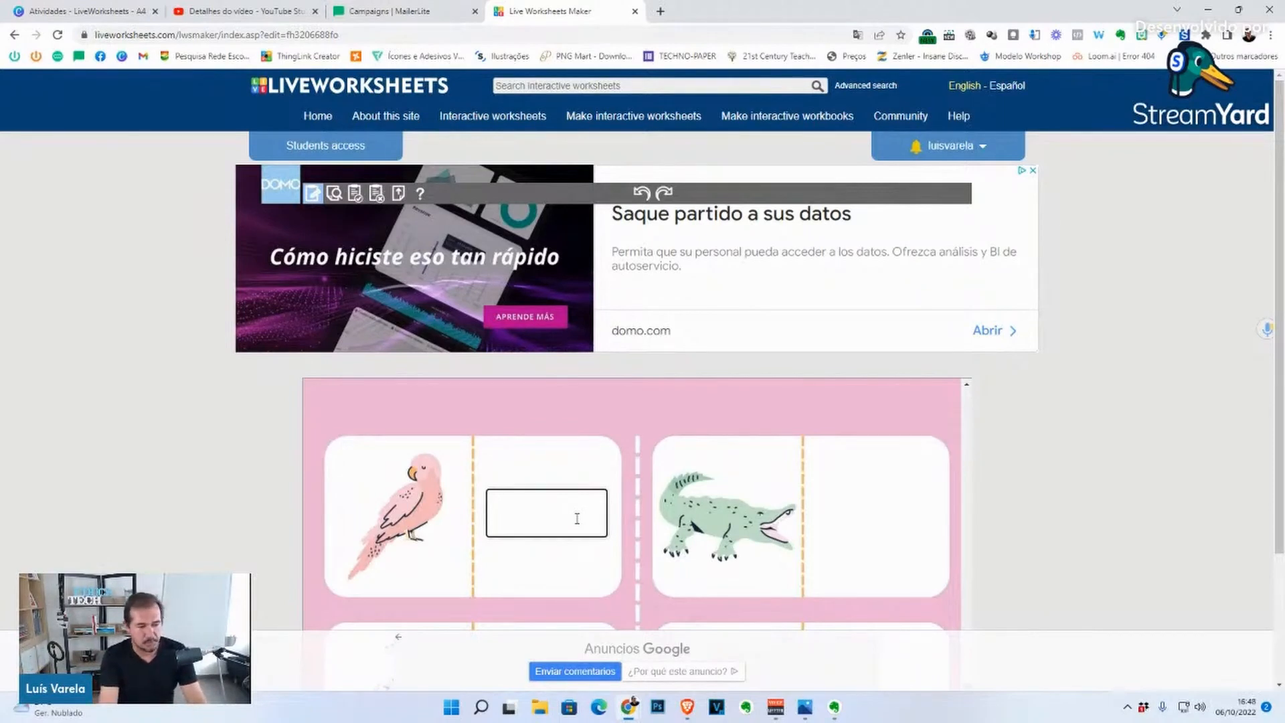
text(speak)
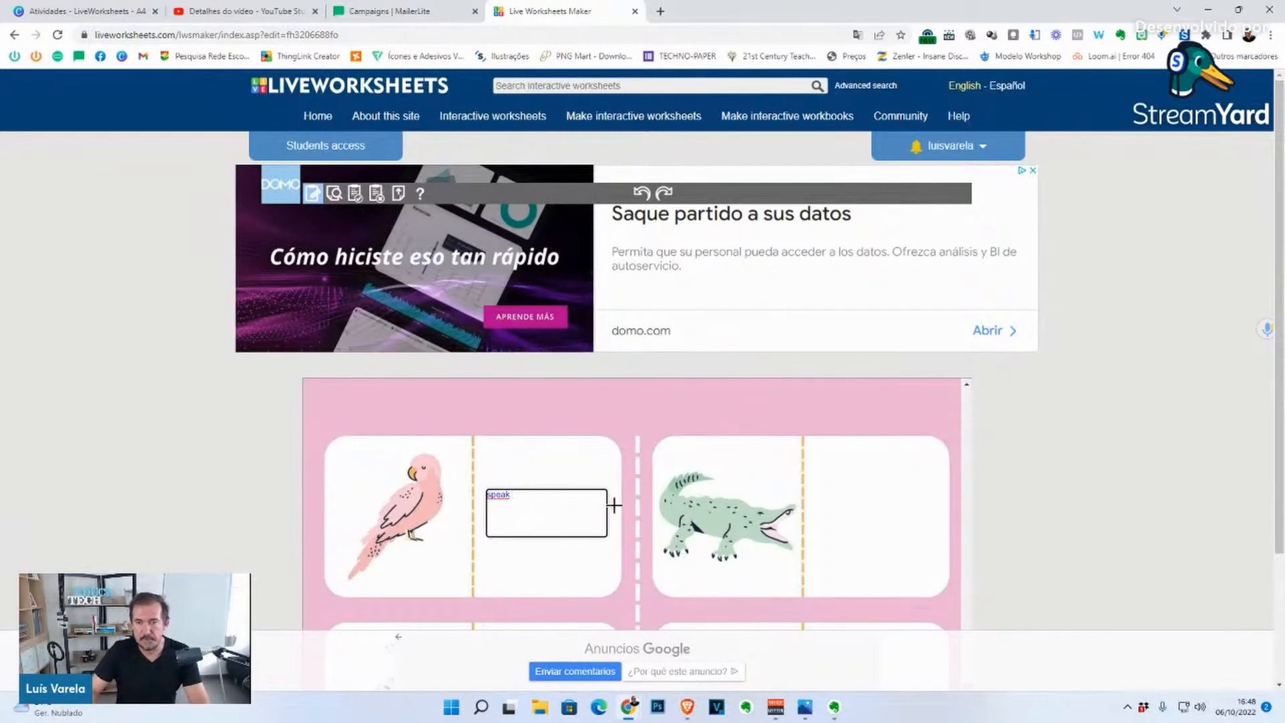
Step: Set the parrot field's speech recognizer to Português (Portugal), save it, and add "papagaio" as the word to say
click(1012, 497)
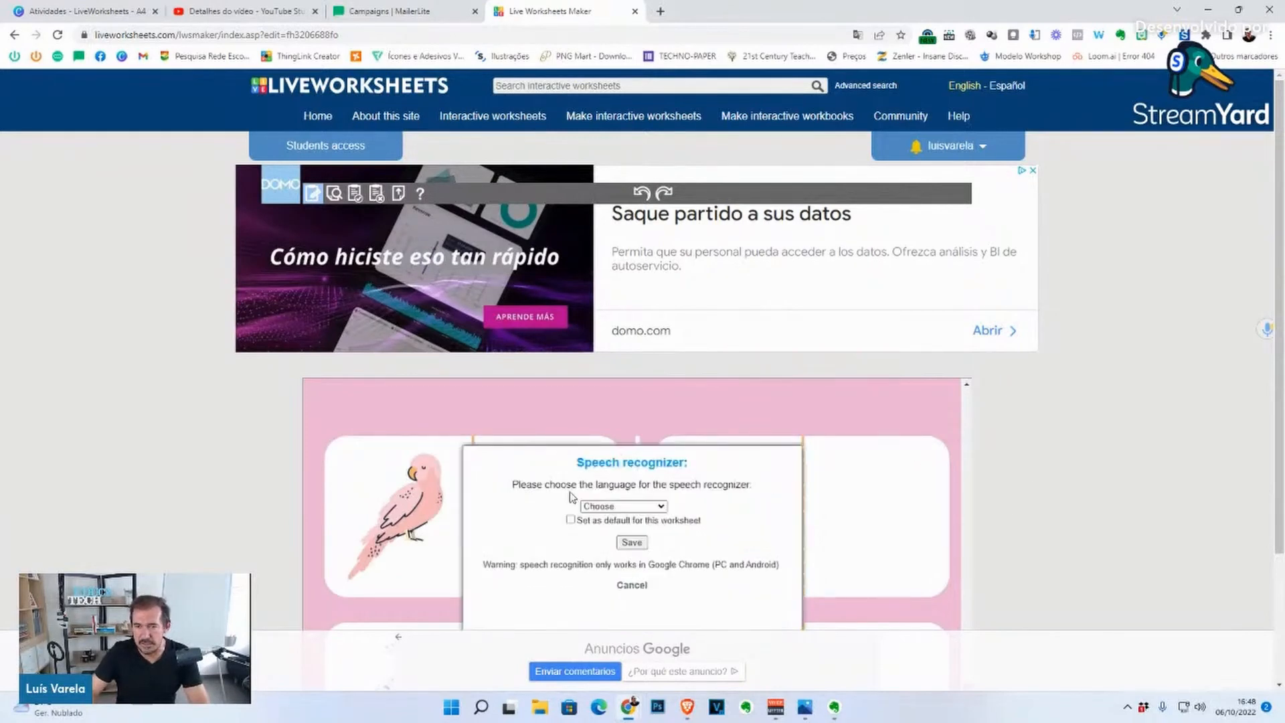
click(623, 507)
scroll(616, 379, down, 5)
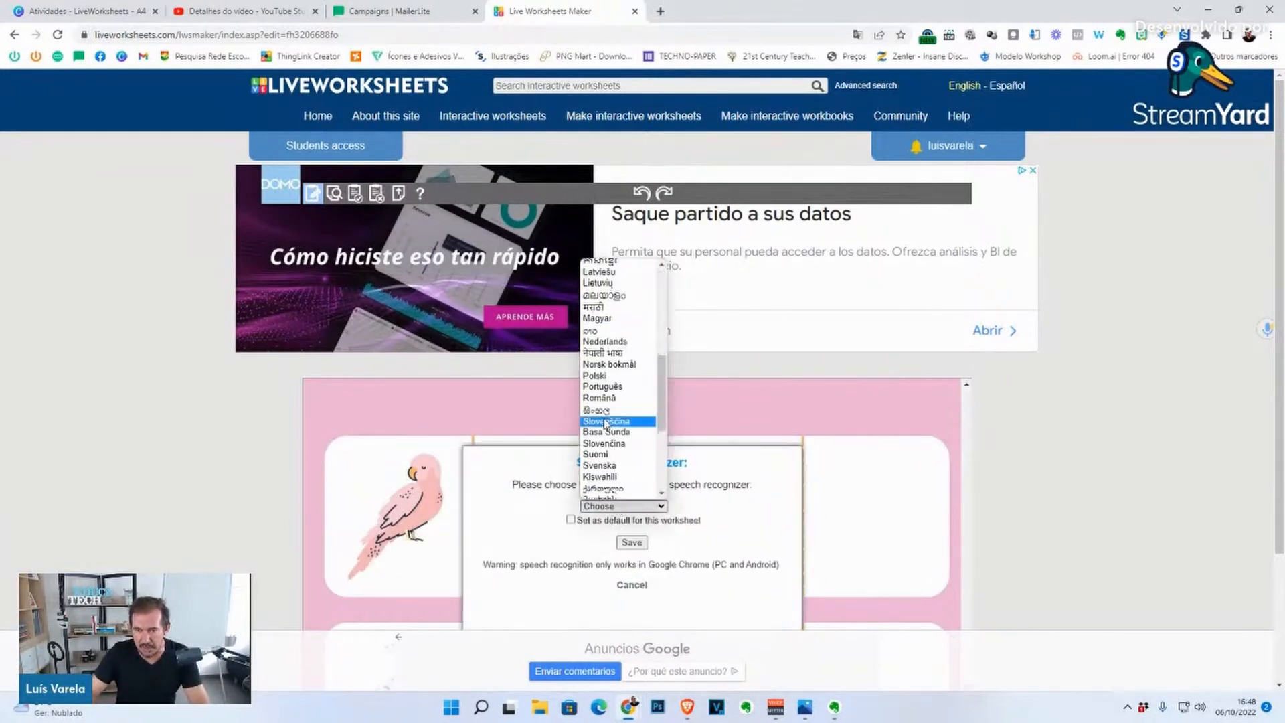
click(616, 387)
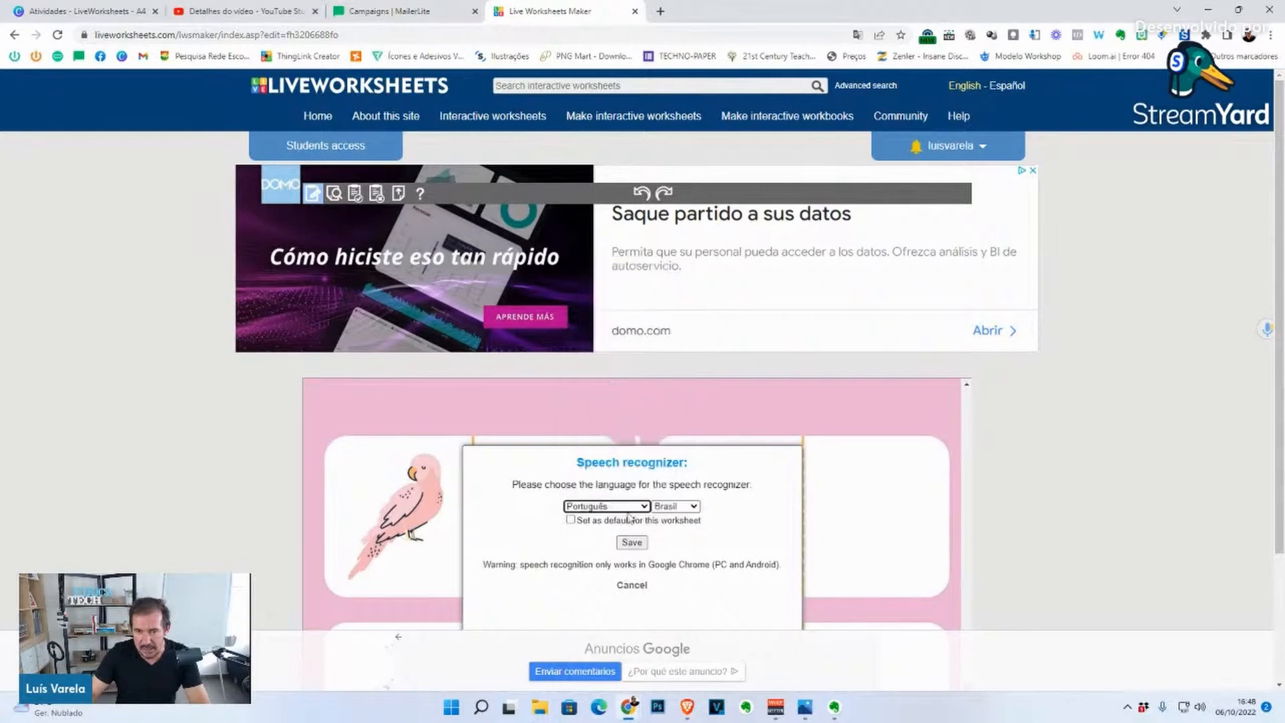
click(674, 508)
click(682, 531)
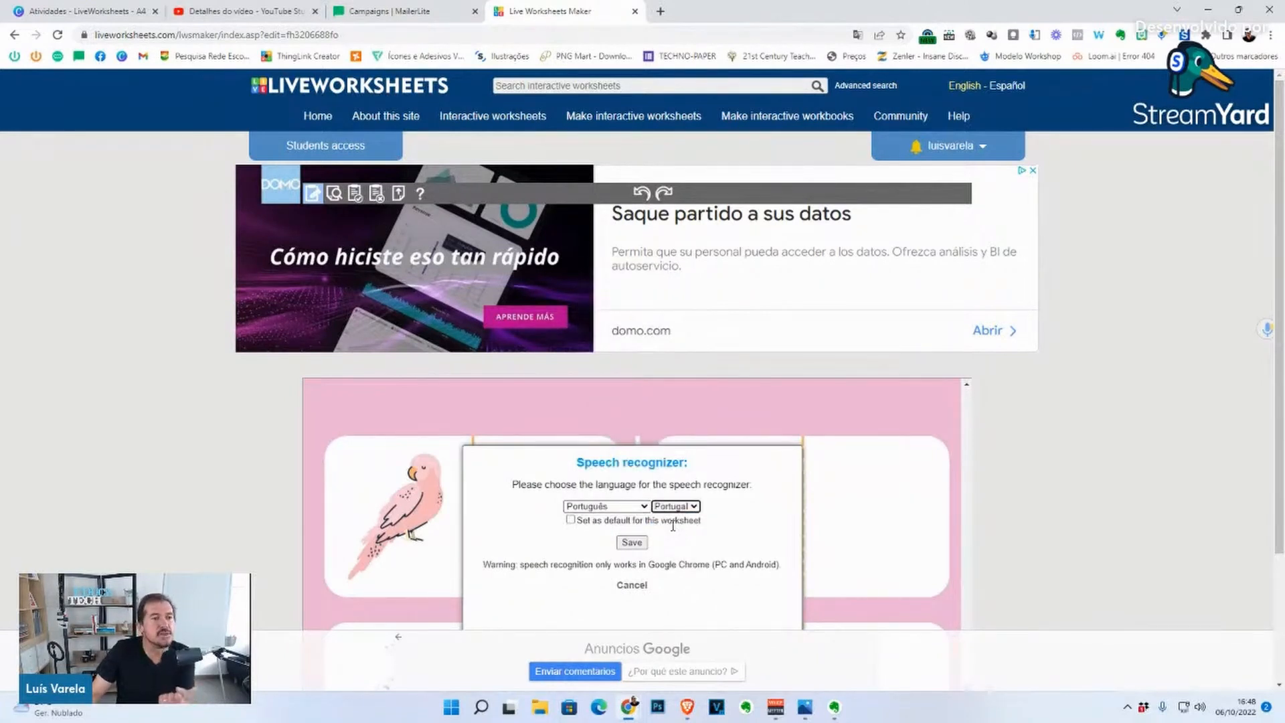
click(632, 543)
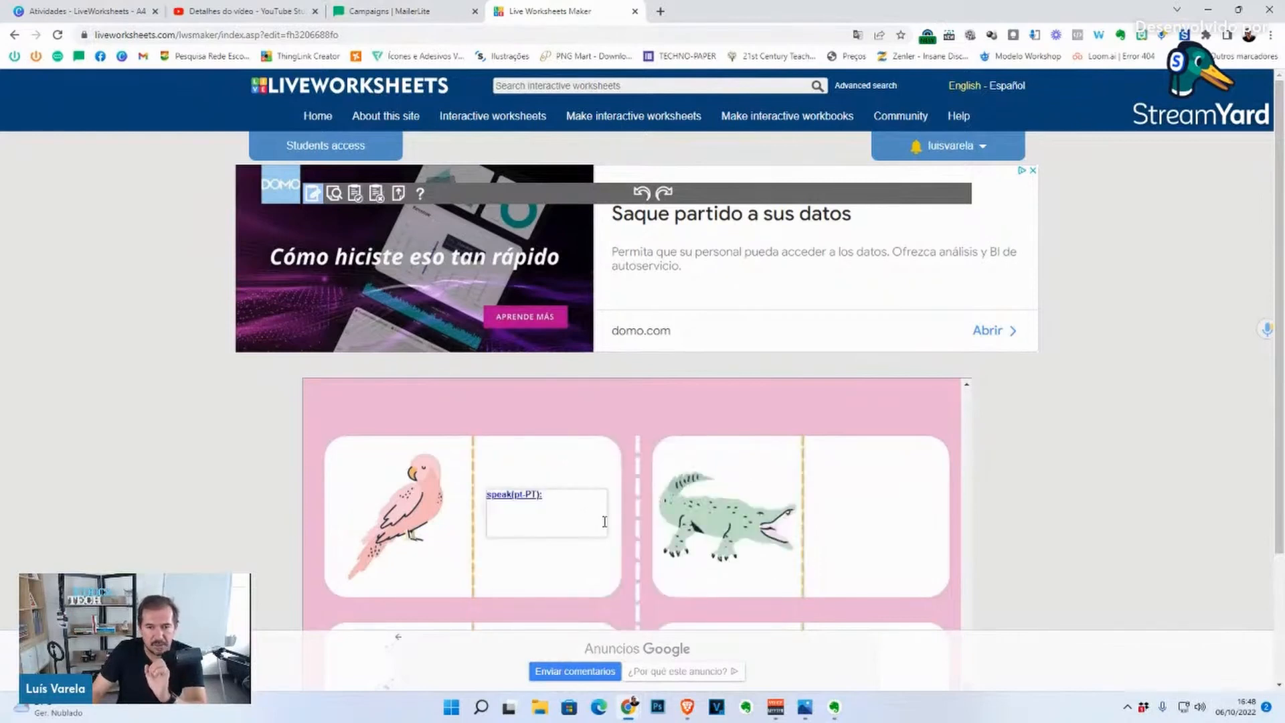
click(569, 506)
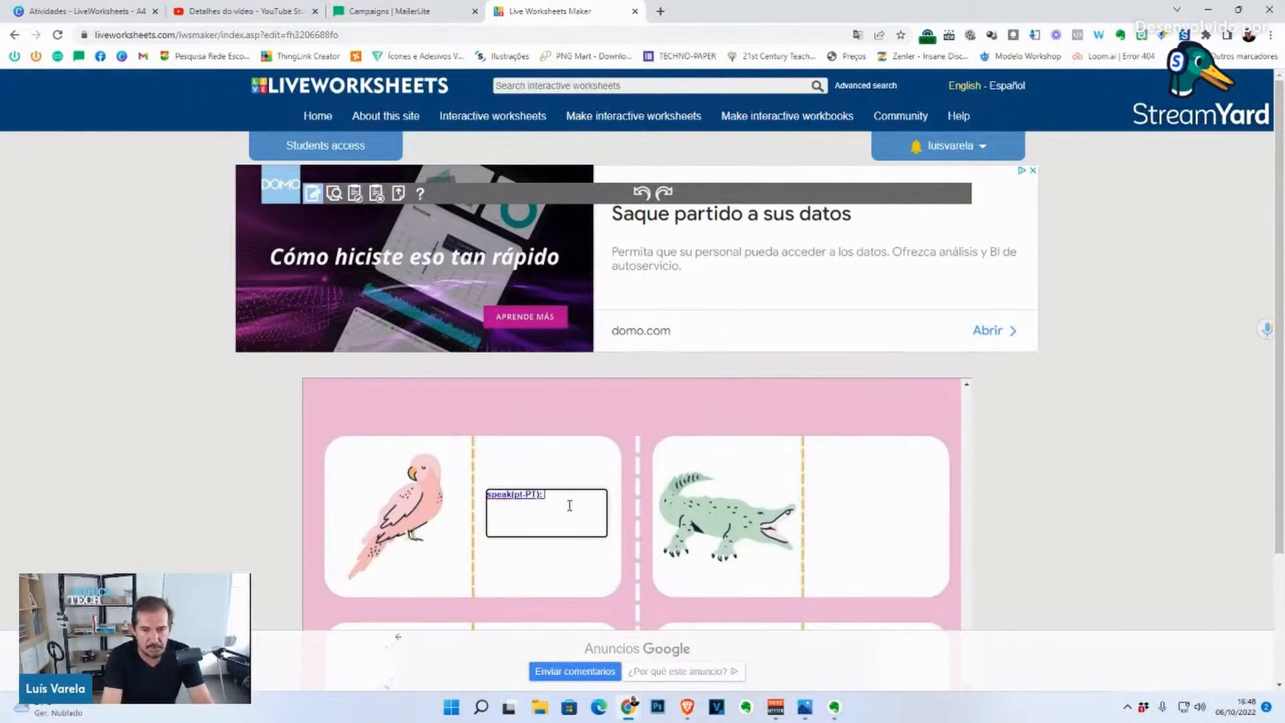
text(papagaio)
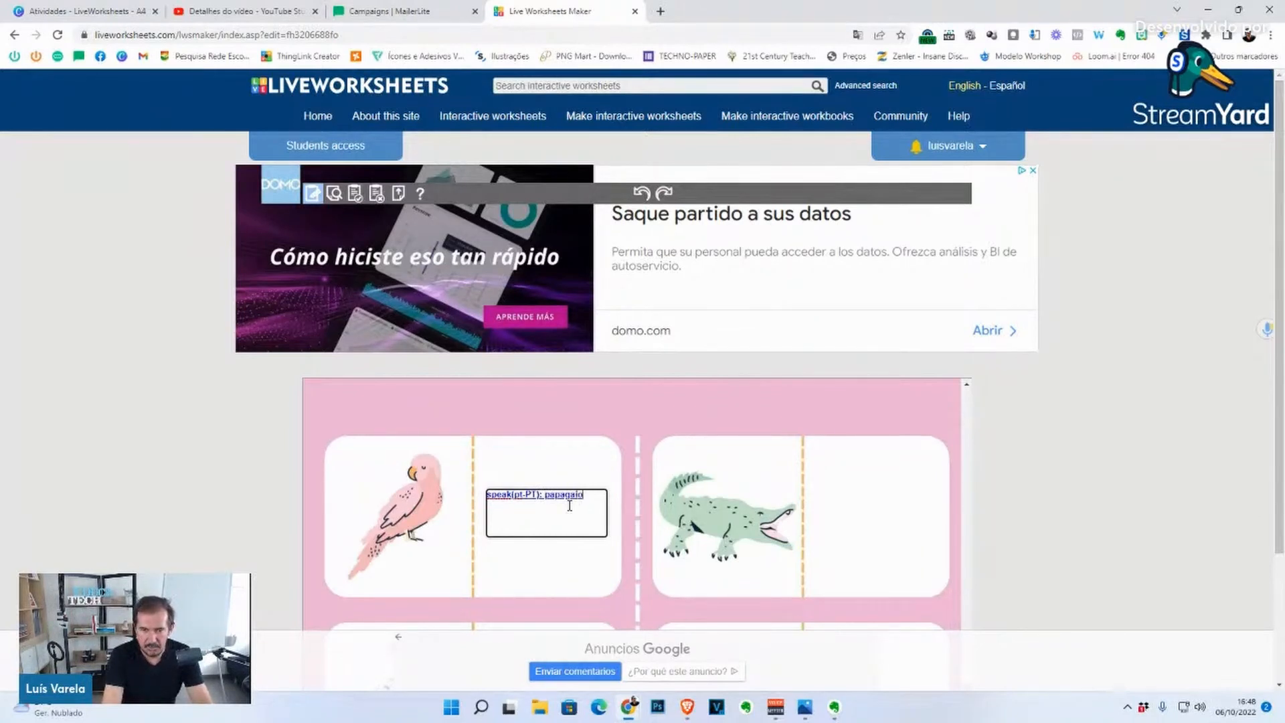
Step: Add "/ o papagaio" as an alternative answer in the parrot's speak field and preview the Speaking exercise
text(/ o papagaio)
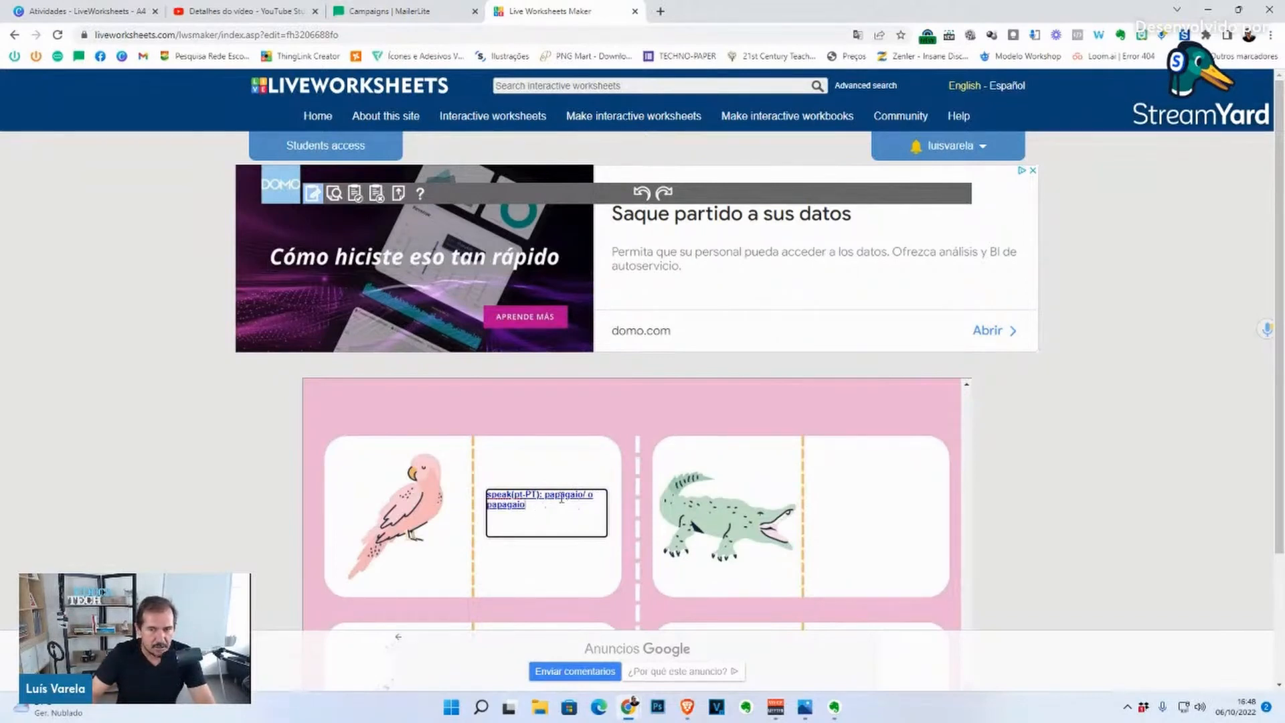
click(335, 195)
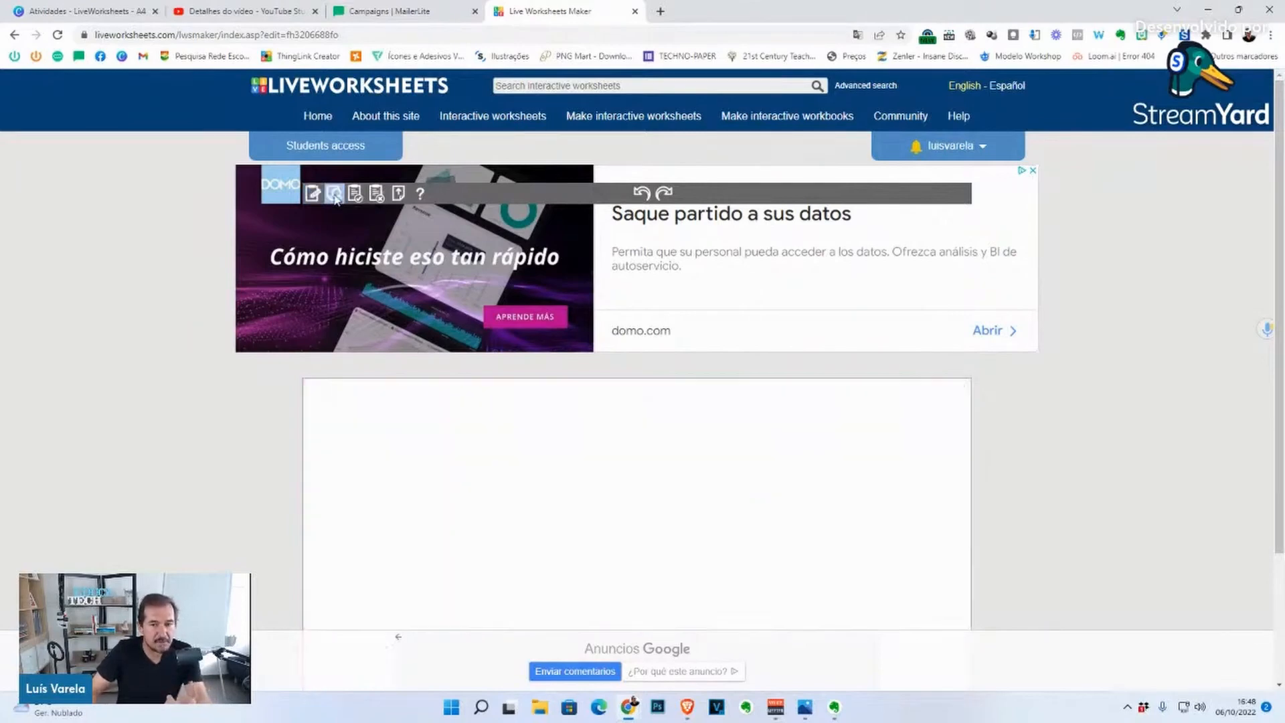
scroll(502, 467, down, 5)
scroll(504, 455, down, 15)
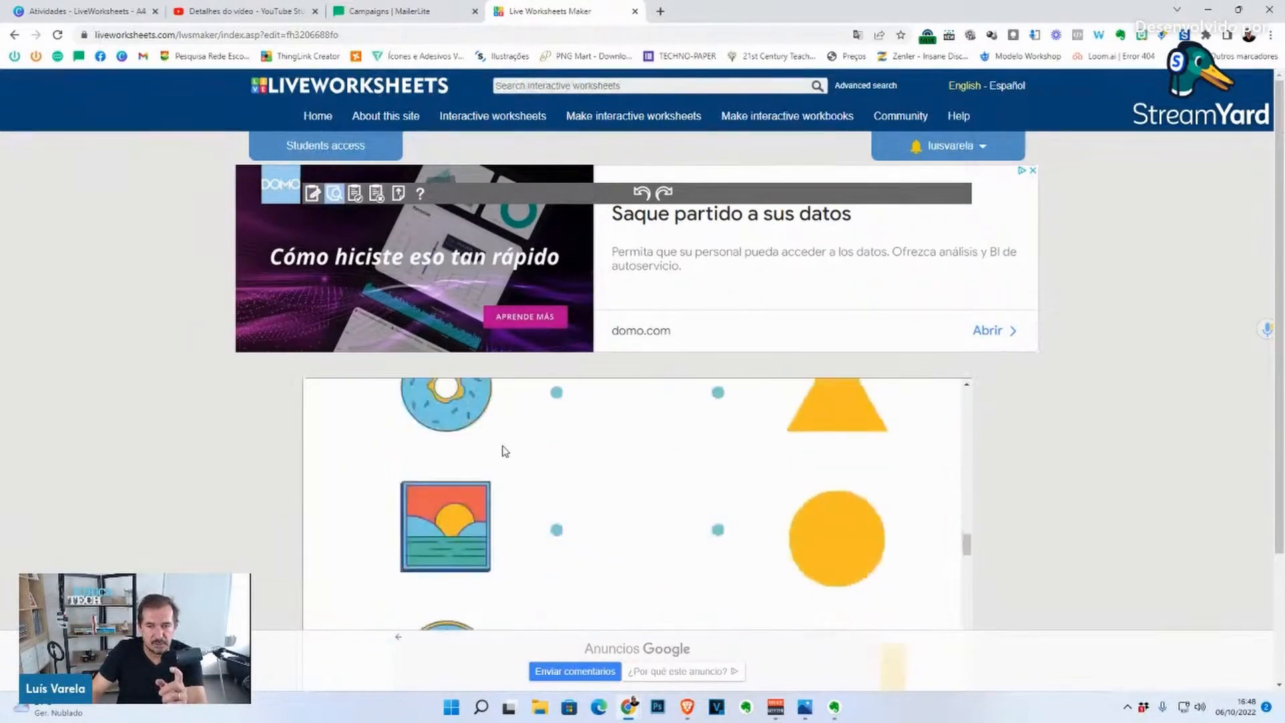
scroll(506, 436, down, 15)
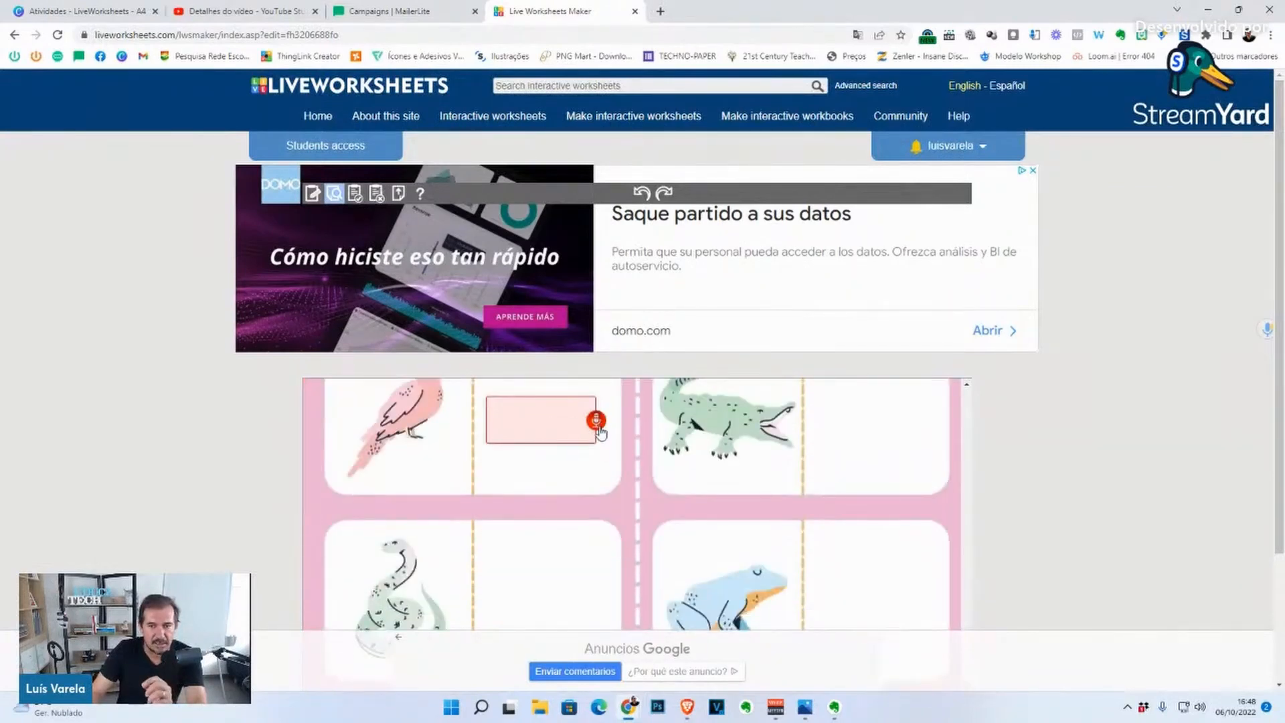
scroll(596, 432, up, 1)
scroll(580, 479, up, 2)
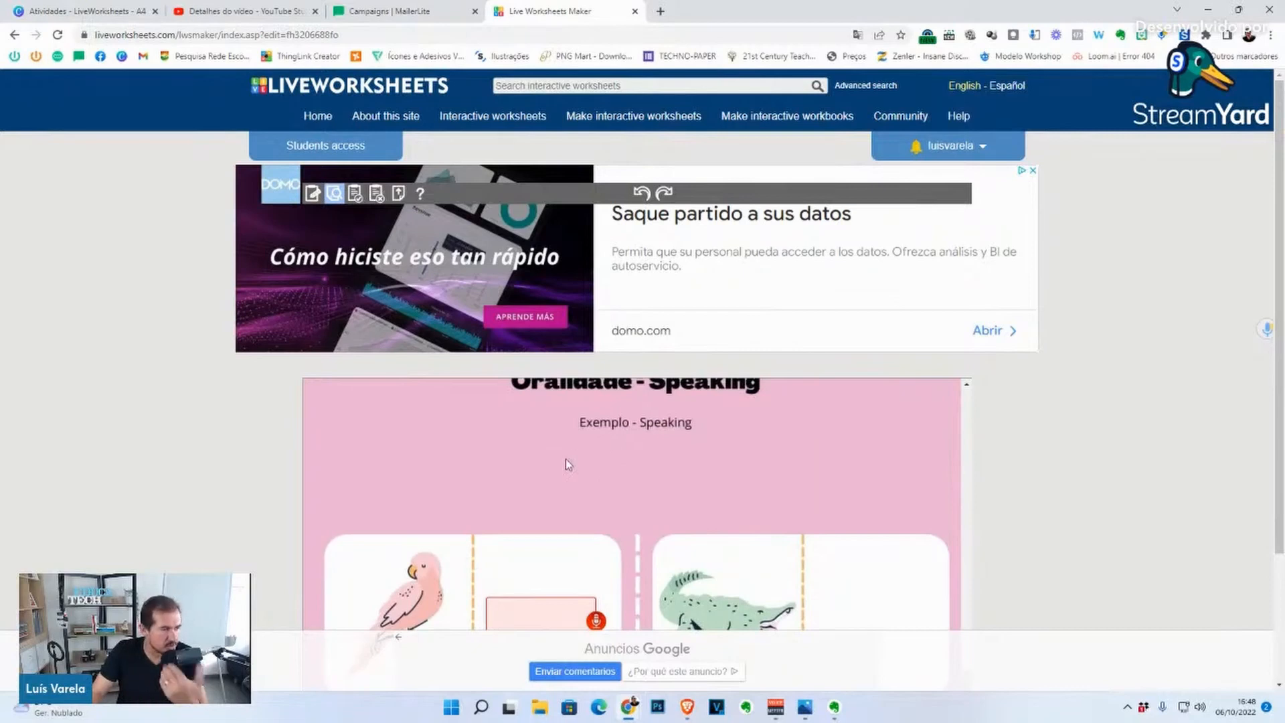
scroll(600, 549, down, 1)
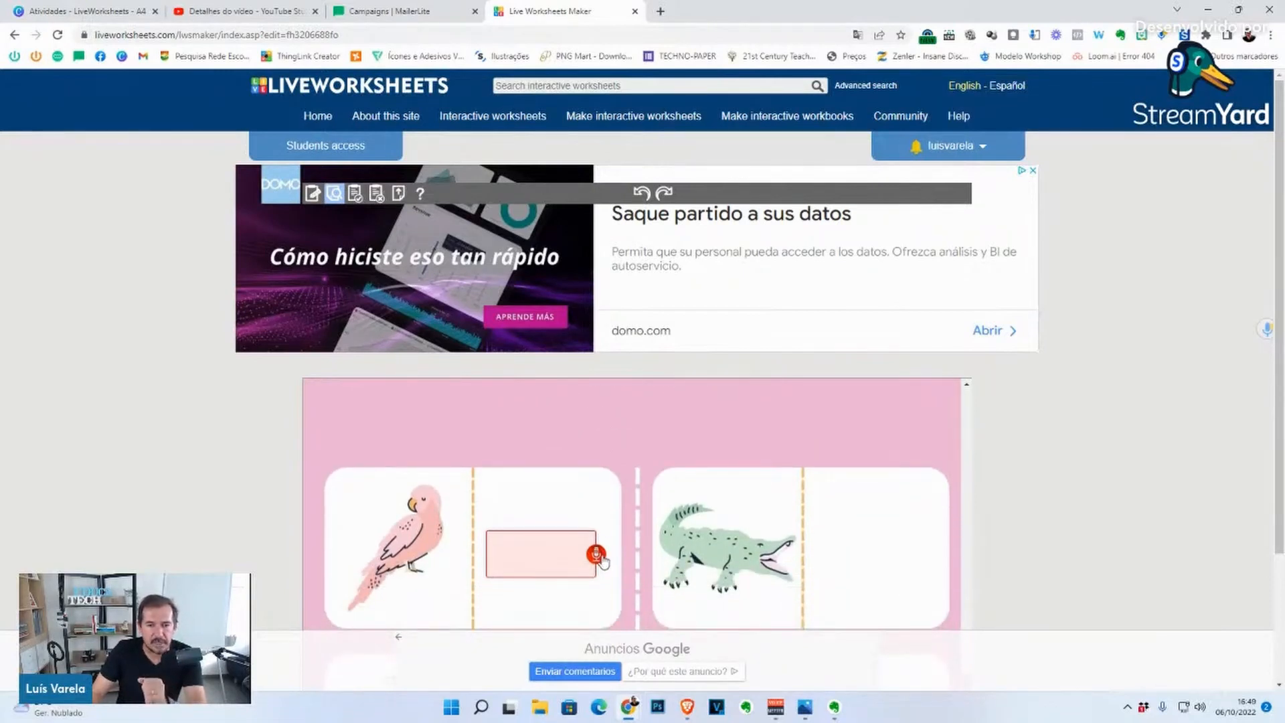
Step: Test the parrot's speech answer by recording "papagaio", finish the worksheet and check how the answer is marked
click(599, 559)
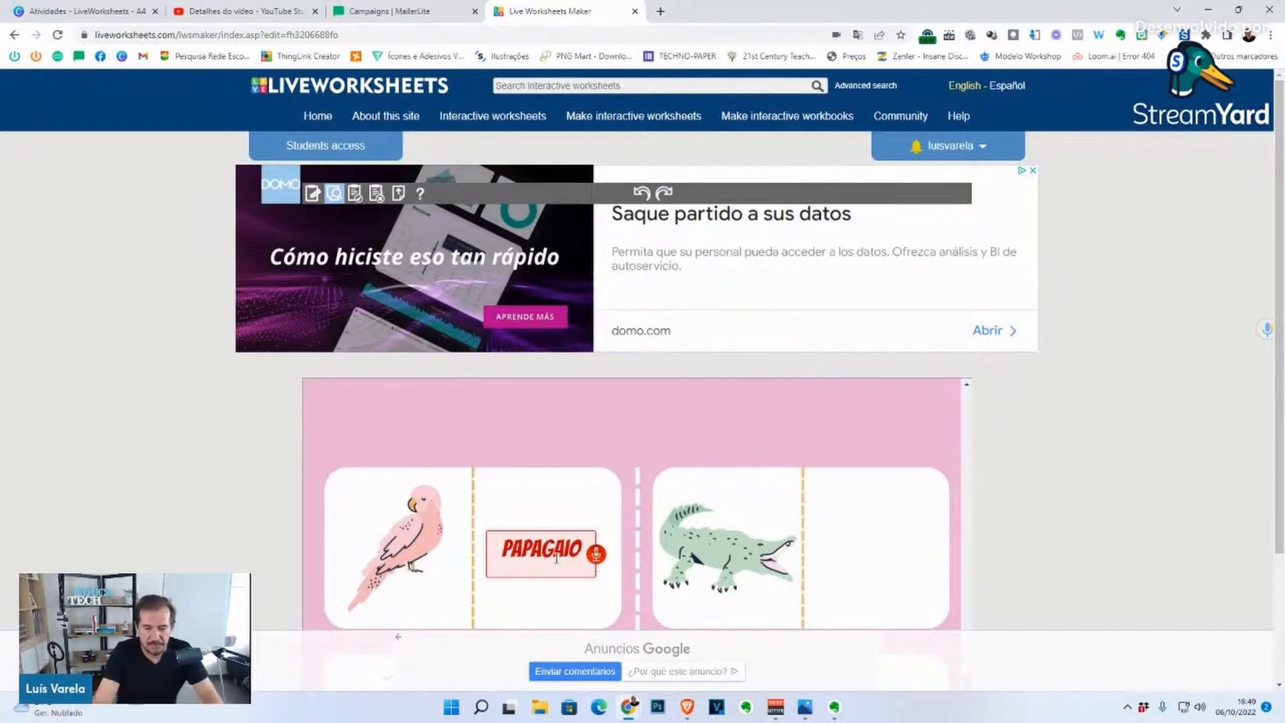
scroll(557, 559, down, 3)
scroll(557, 558, down, 1)
scroll(402, 540, up, 3)
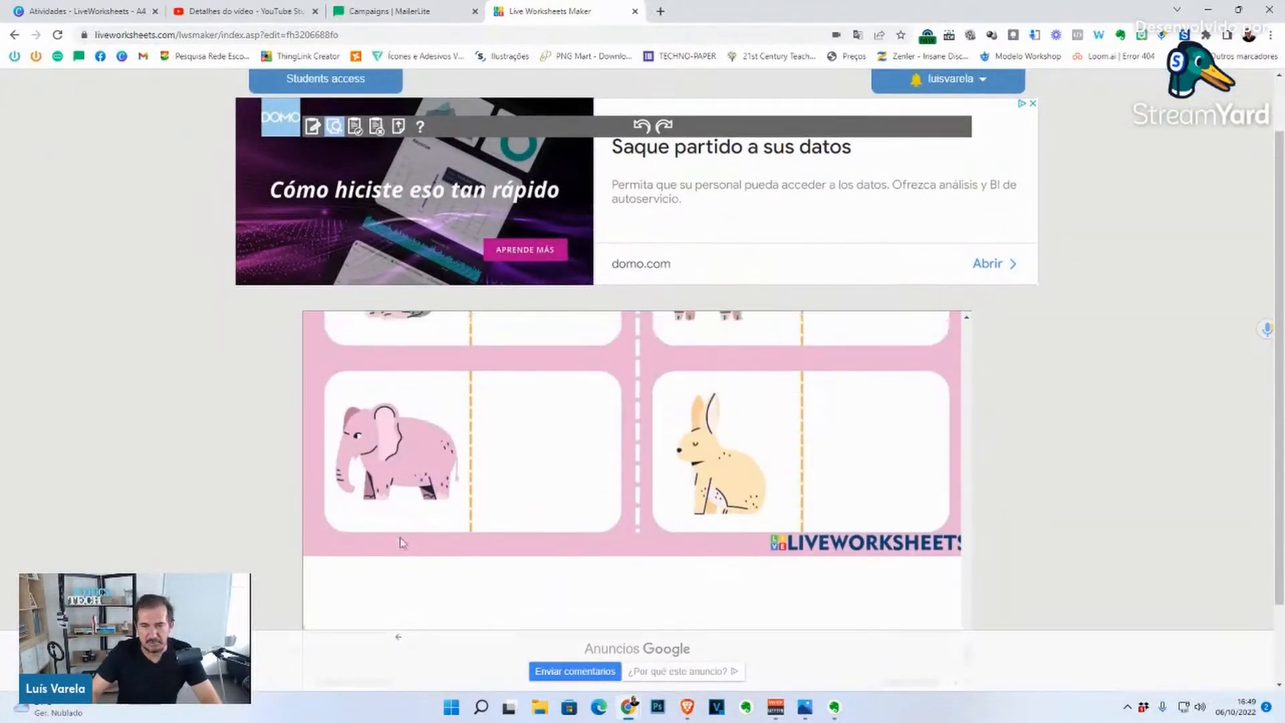
scroll(400, 539, down, 5)
scroll(429, 533, up, 4)
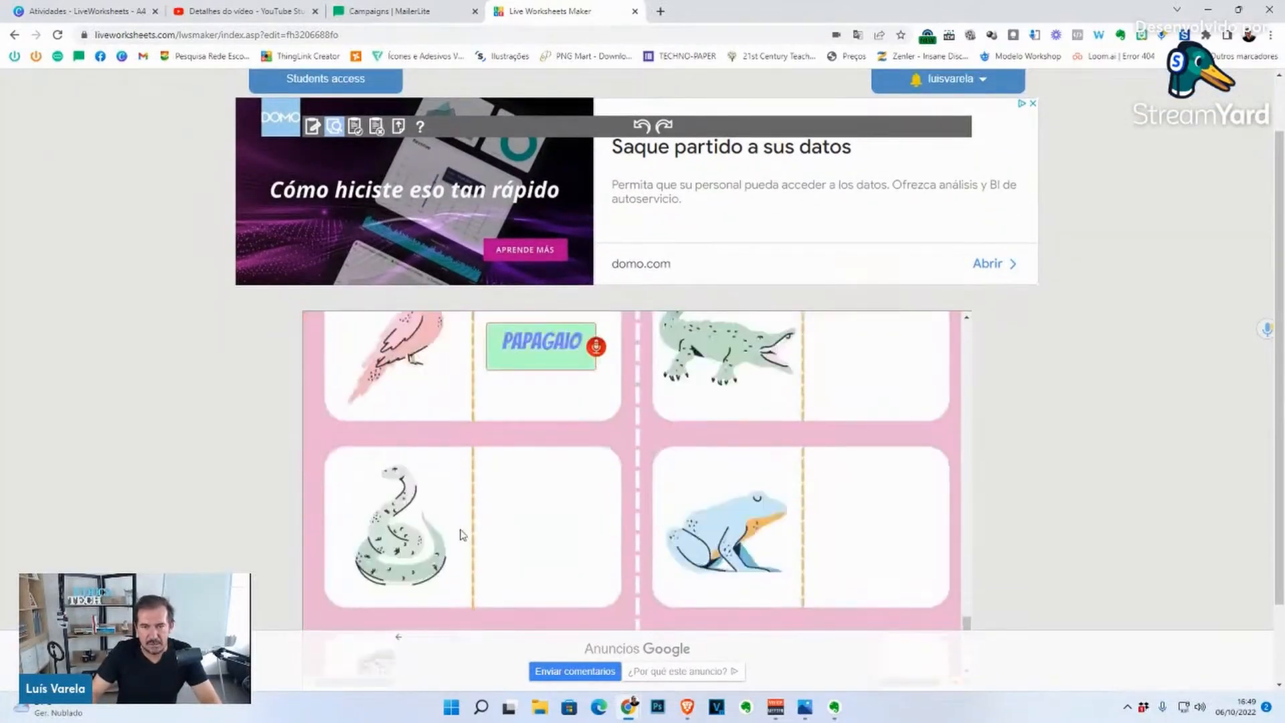
scroll(461, 534, up, 2)
Step: Restart the worksheet preview, record the wrong word "galinha" for the parrot, and finish the worksheet to check its marking
click(314, 130)
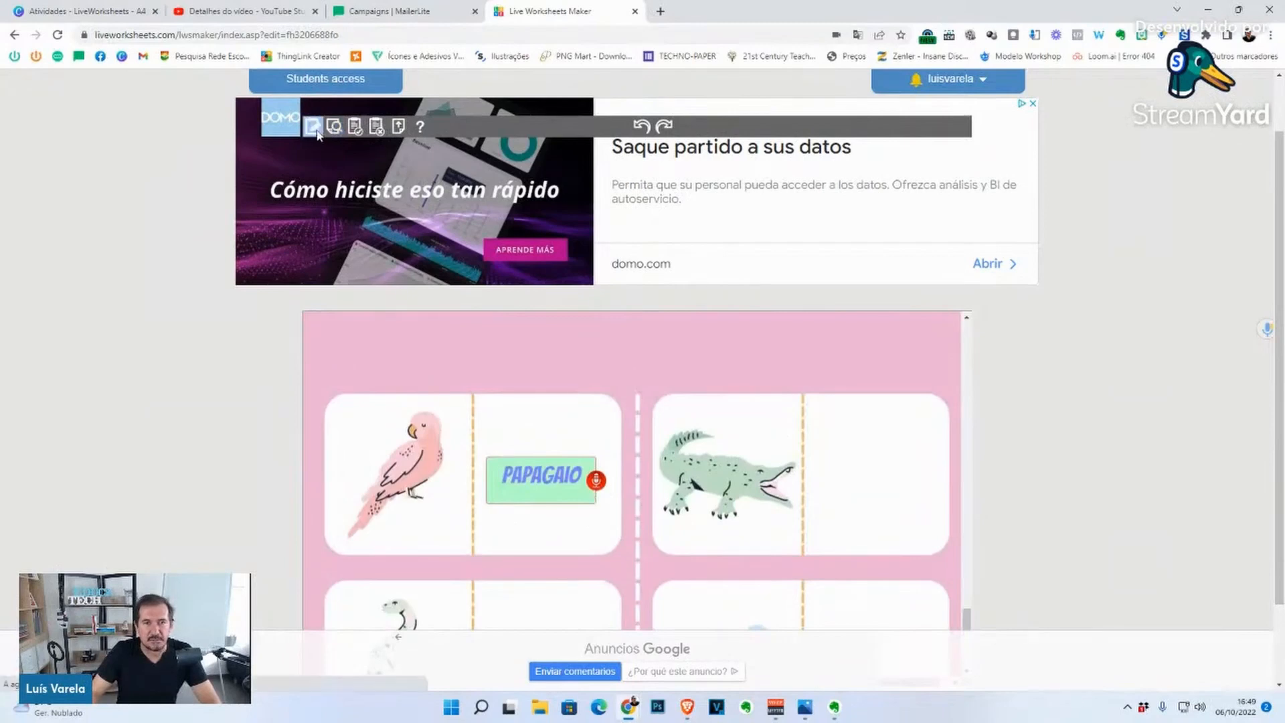
scroll(488, 416, down, 2)
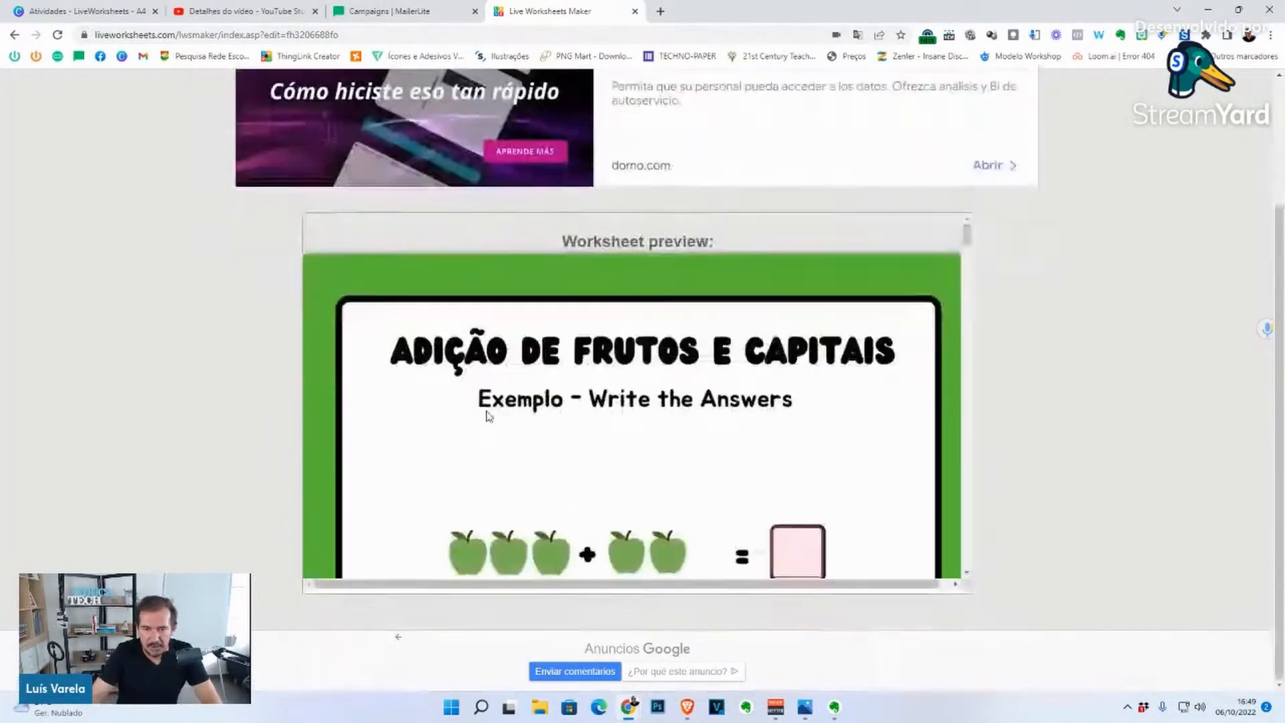
scroll(488, 416, down, 15)
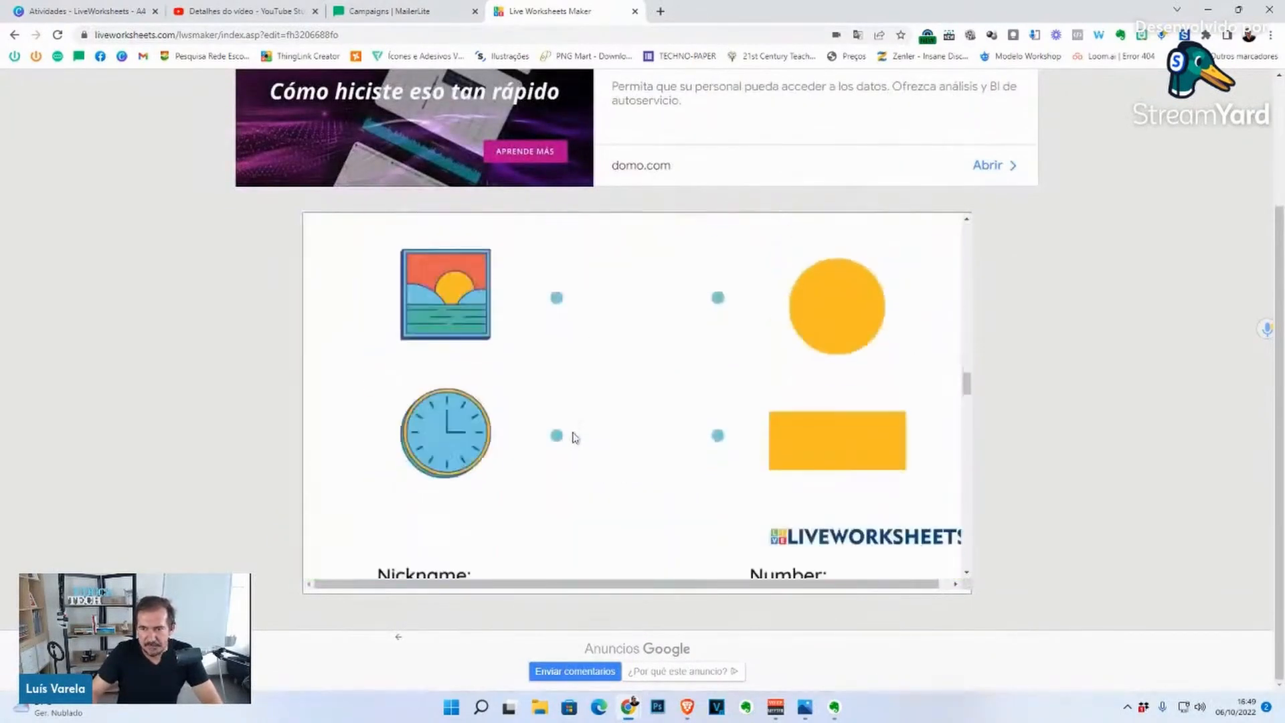
scroll(572, 437, down, 15)
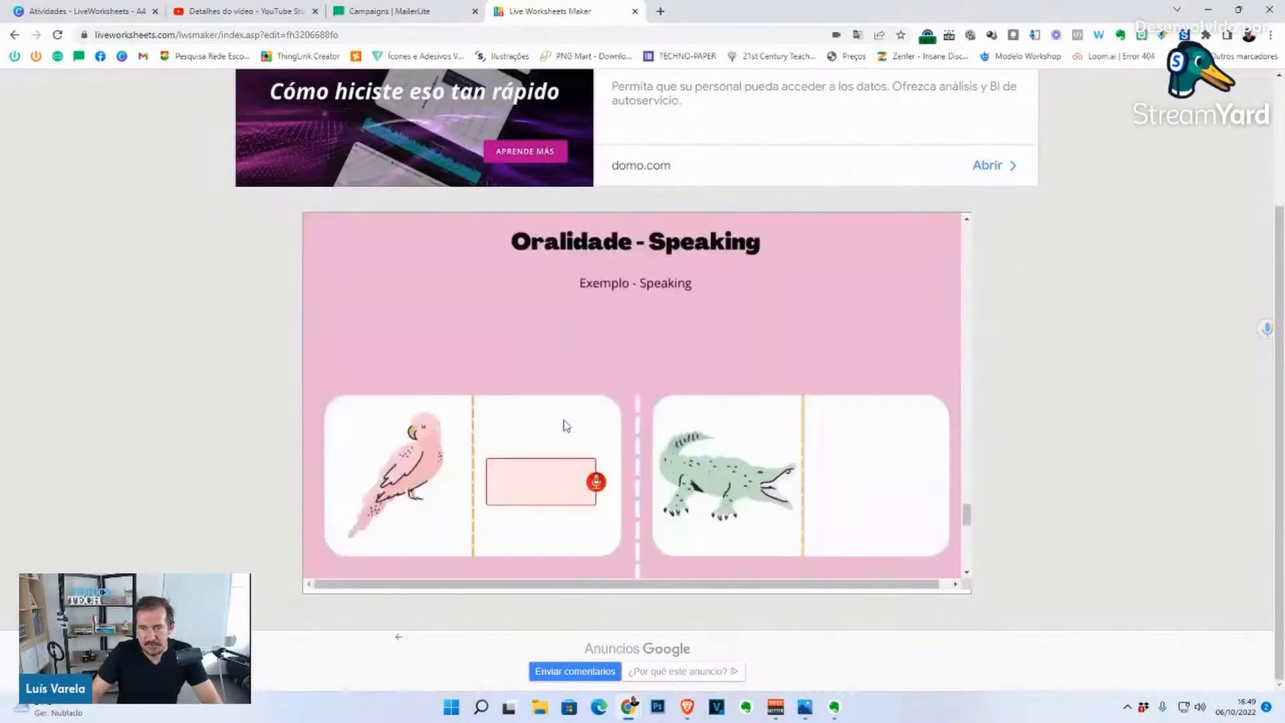
scroll(566, 425, down, 3)
scroll(576, 419, up, 1)
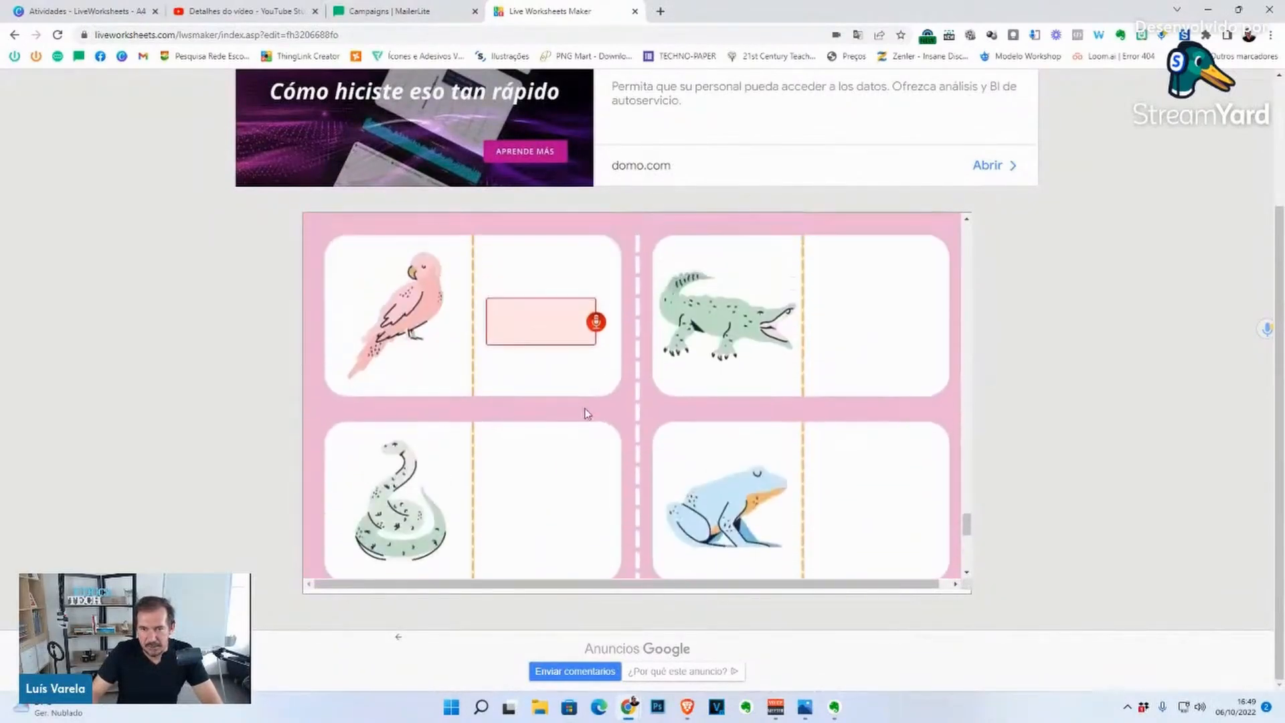
click(596, 323)
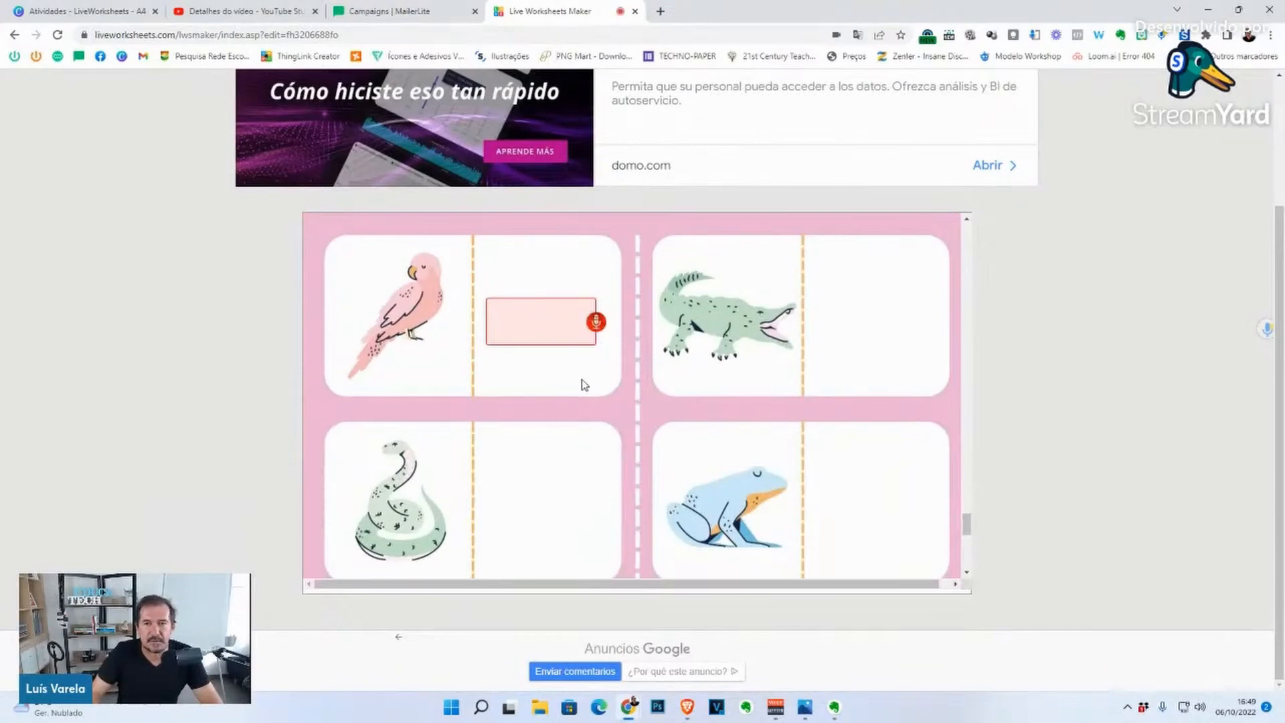
scroll(502, 517, down, 4)
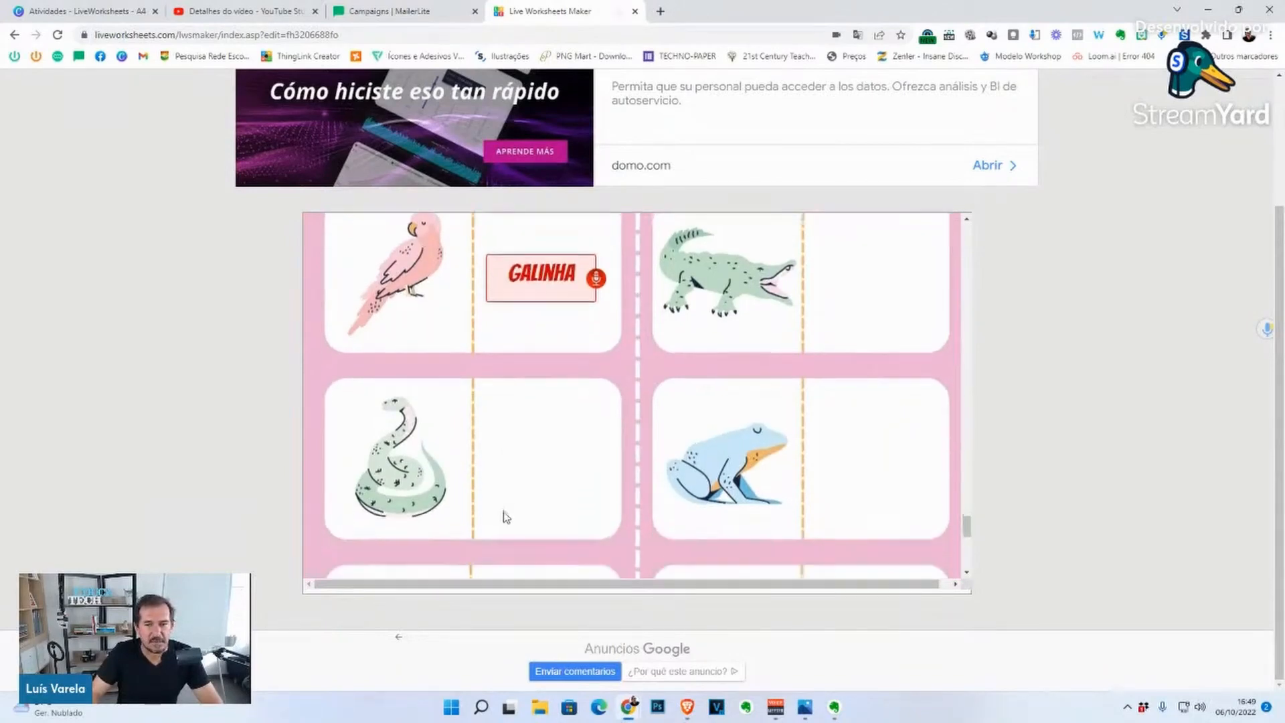
scroll(617, 530, down, 3)
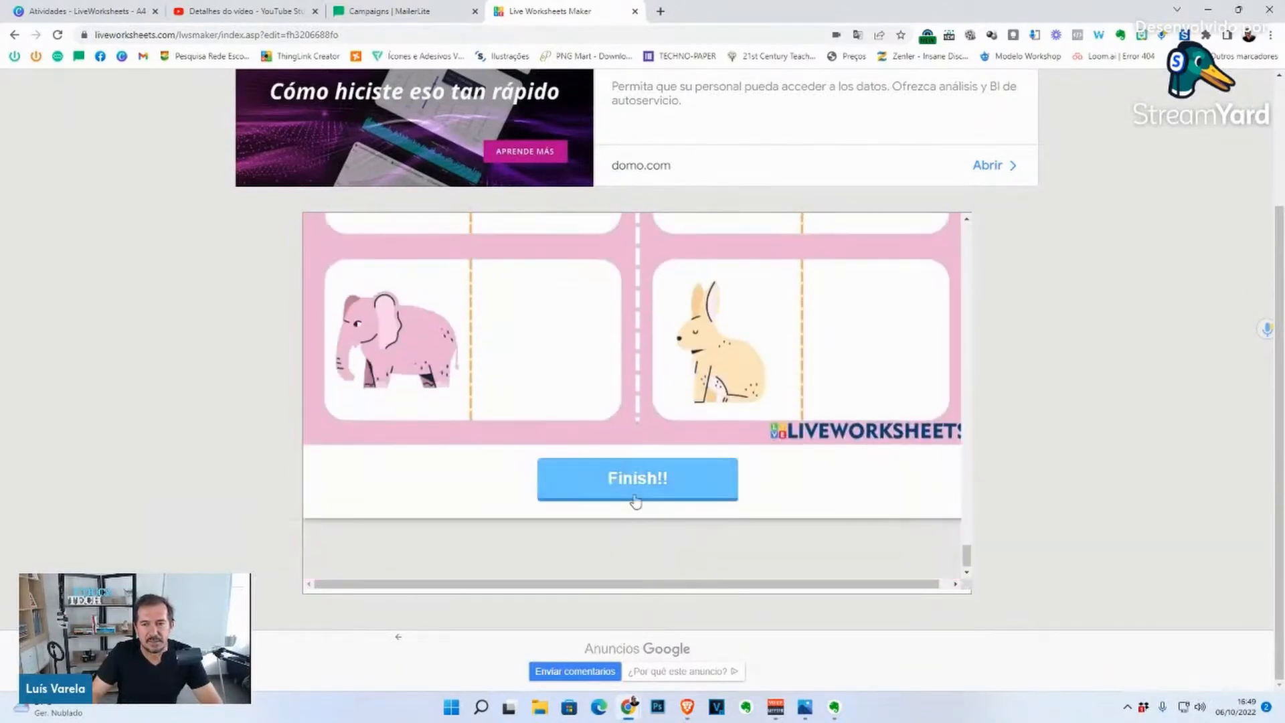
scroll(520, 493, up, 6)
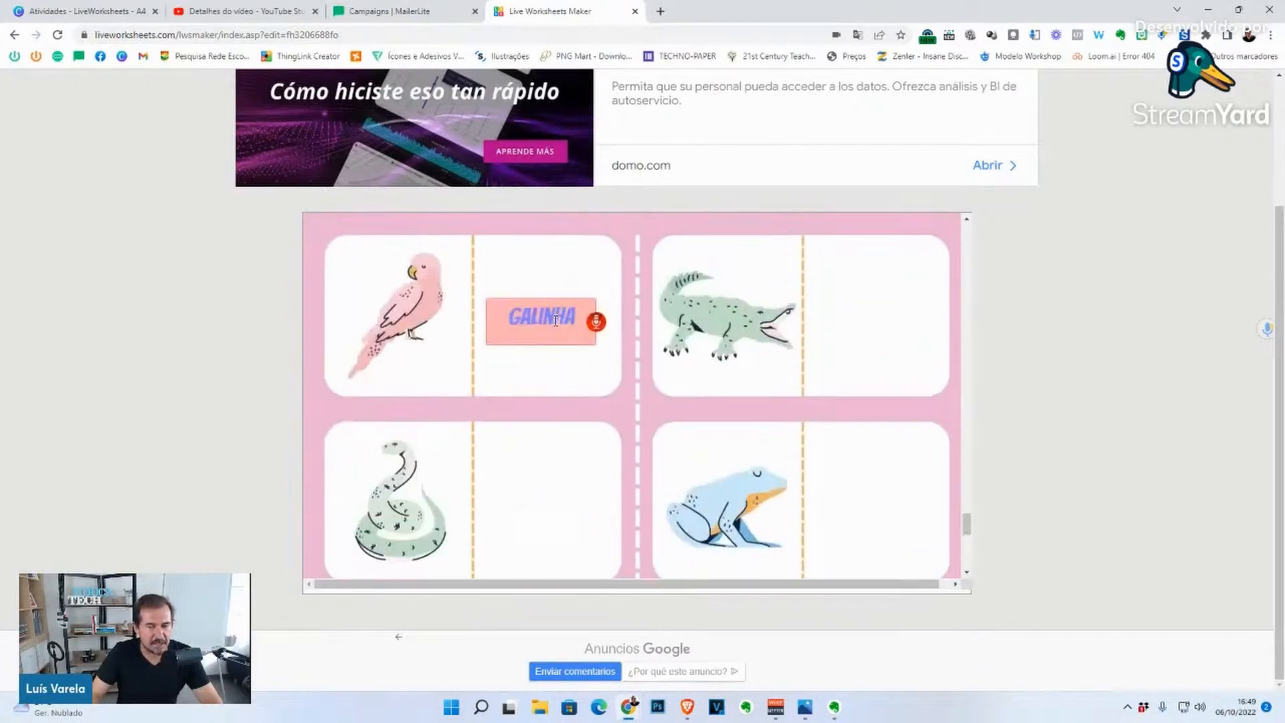